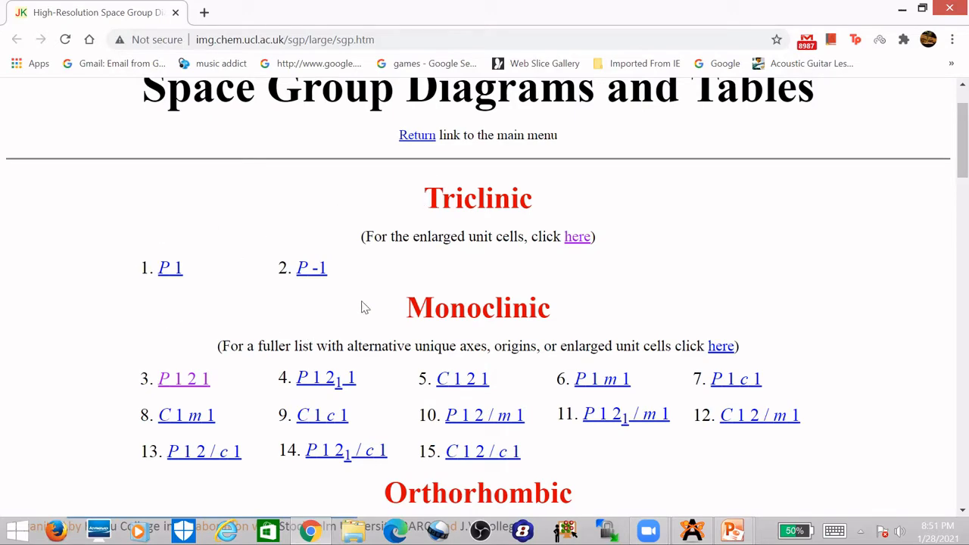
Step: Examine the space group tables from triclinic through cubic, and open the cubic entry 207, P 4 3 2
{"action": "scroll", "coordinate": [347, 308], "scroll_direction": "down", "scroll_amount": 1}
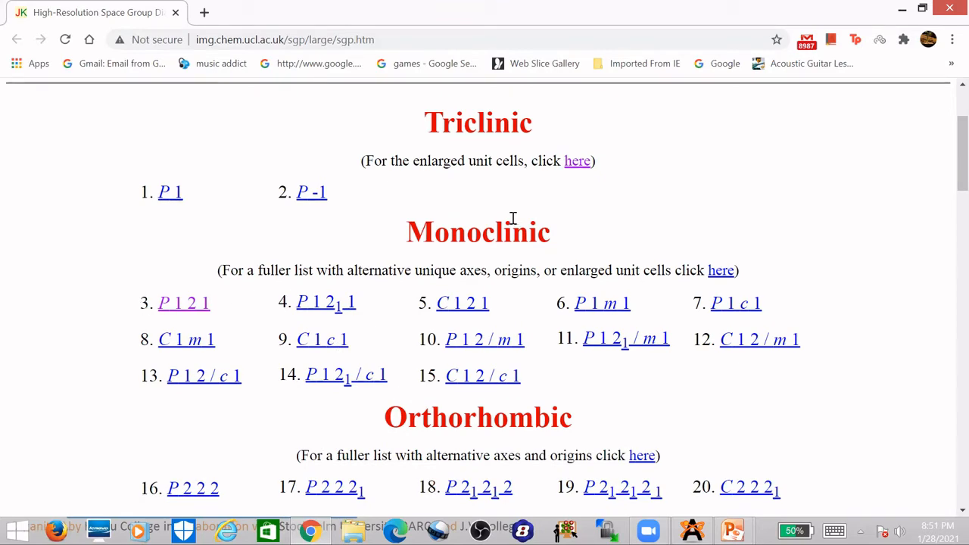
{"action": "scroll", "coordinate": [512, 224], "scroll_direction": "down", "scroll_amount": 5}
{"action": "scroll", "coordinate": [467, 253], "scroll_direction": "down", "scroll_amount": 2}
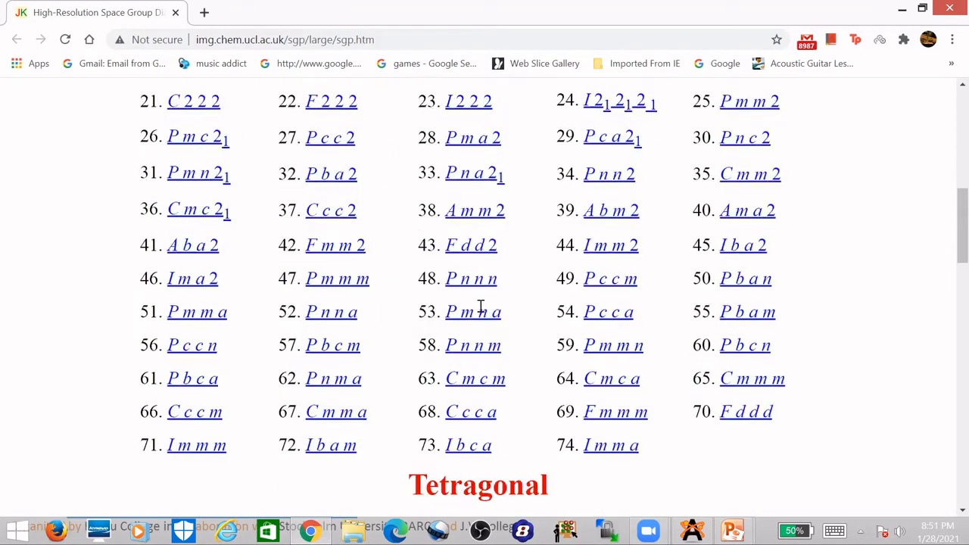
{"action": "scroll", "coordinate": [631, 325], "scroll_direction": "up", "scroll_amount": 5}
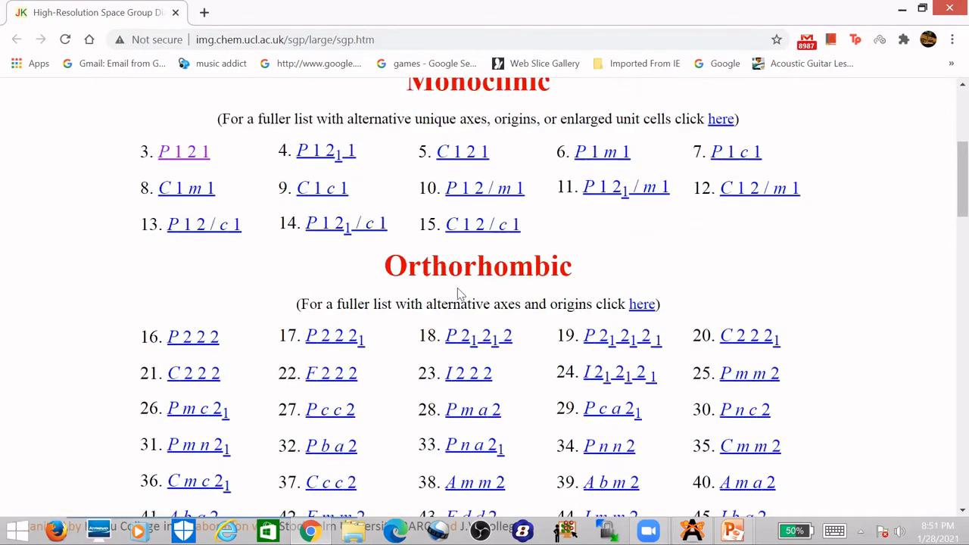
{"action": "scroll", "coordinate": [459, 294], "scroll_direction": "down", "scroll_amount": 7}
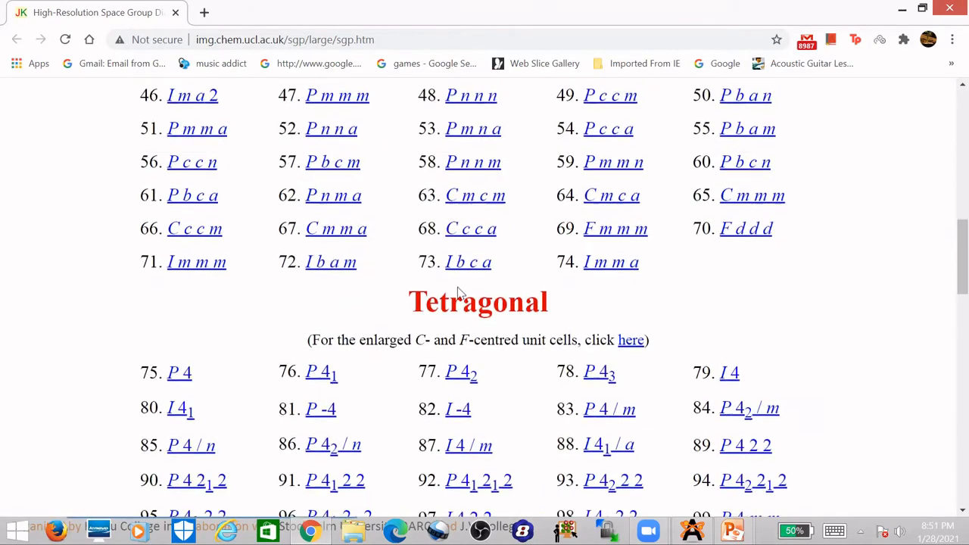
{"action": "scroll", "coordinate": [467, 269], "scroll_direction": "down", "scroll_amount": 9}
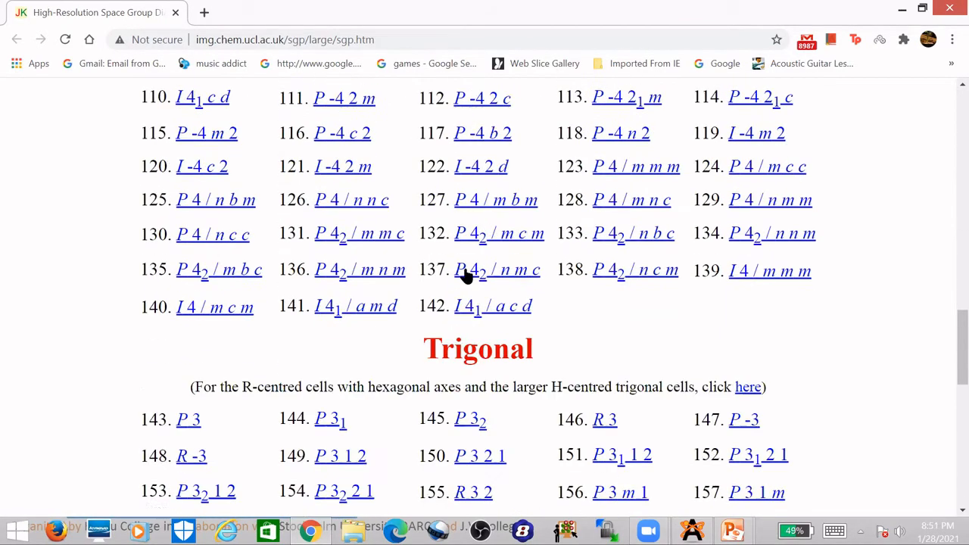
{"action": "scroll", "coordinate": [467, 274], "scroll_direction": "down", "scroll_amount": 3}
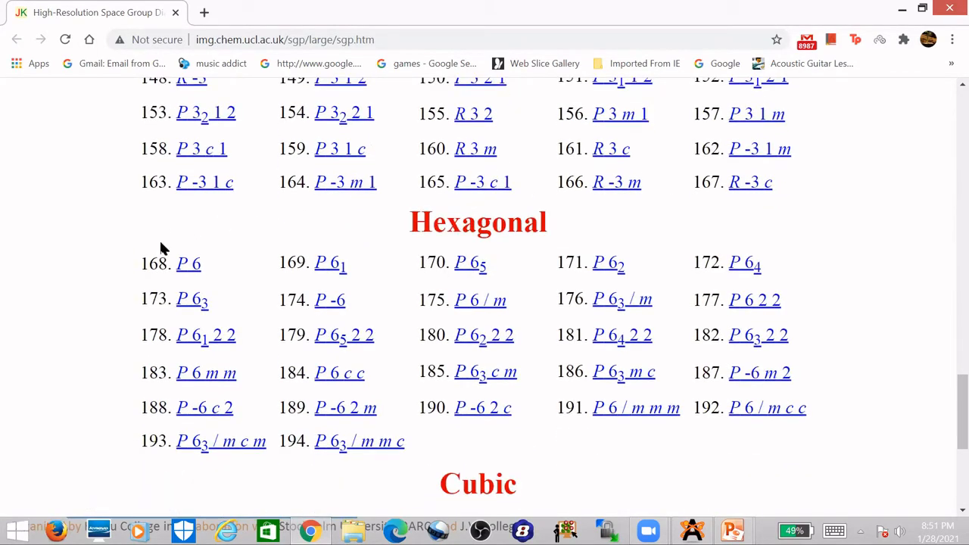
{"action": "scroll", "coordinate": [303, 374], "scroll_direction": "down", "scroll_amount": 3}
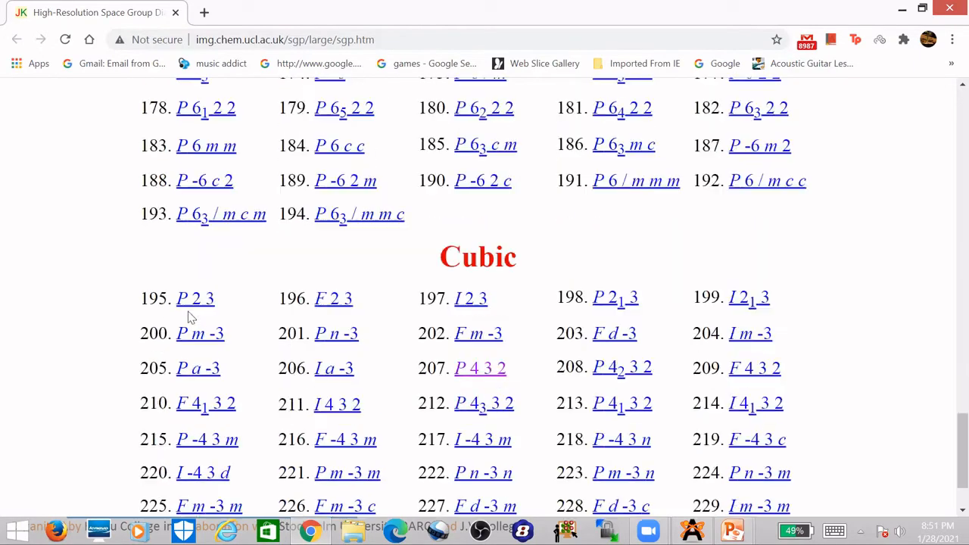
{"action": "scroll", "coordinate": [171, 310], "scroll_direction": "down", "scroll_amount": 2}
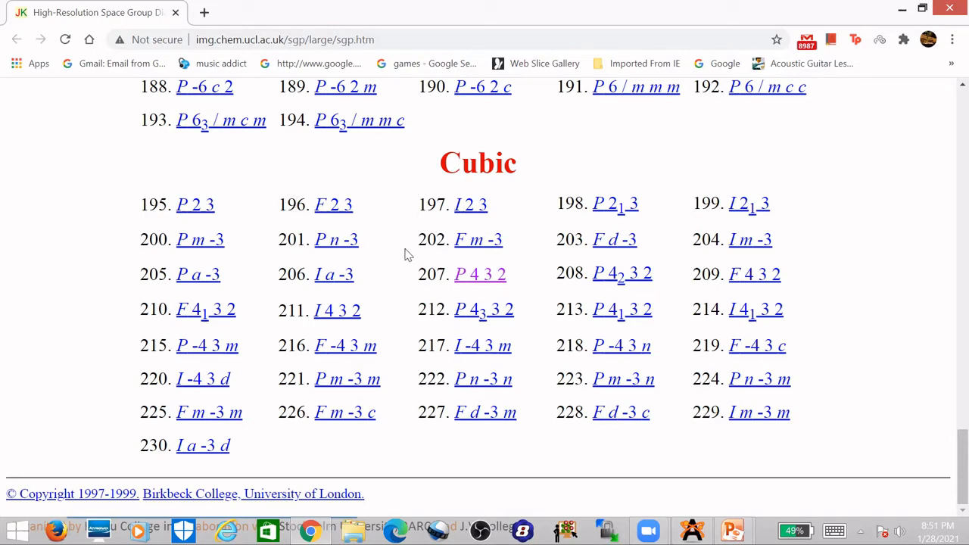
{"action": "left_click", "coordinate": [477, 277]}
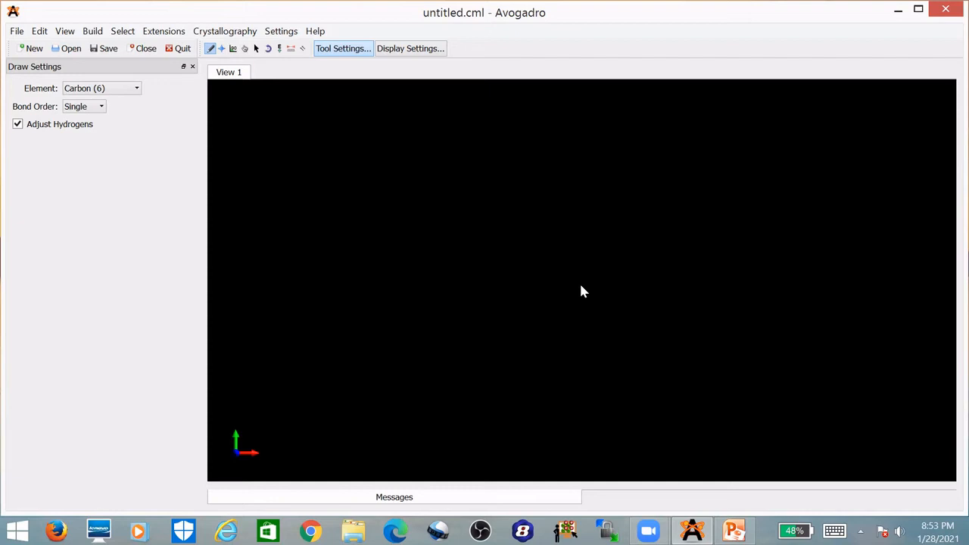
Step: Open the crystal import library in Avogadro and move its dialog away from the middle of the model view
{"action": "left_click", "coordinate": [16, 32]}
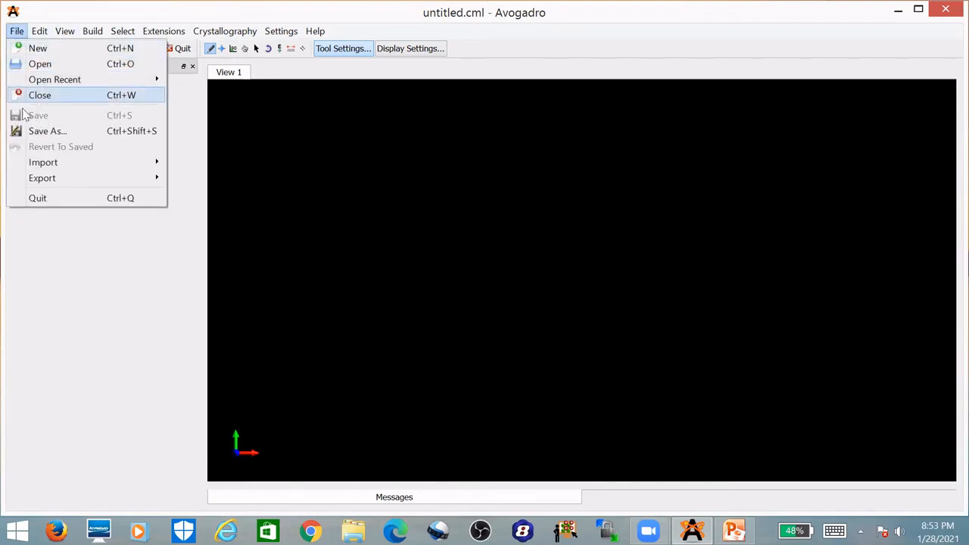
{"action": "mouse_move", "coordinate": [39, 166]}
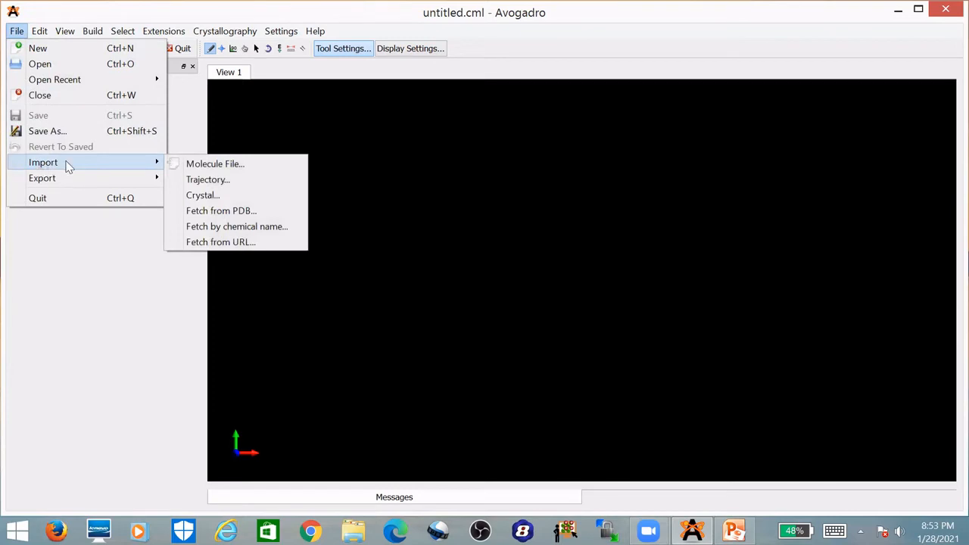
{"action": "left_click", "coordinate": [203, 195]}
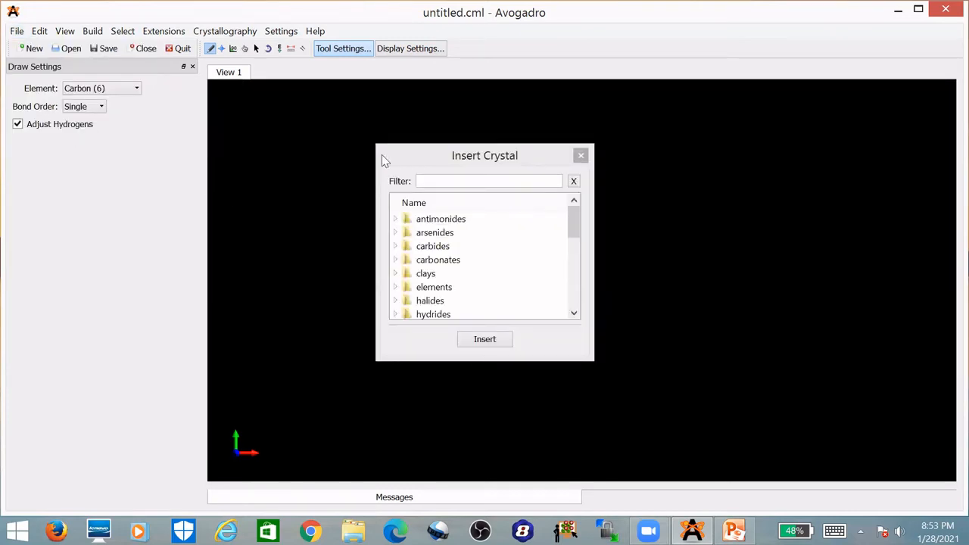
{"action": "left_click", "coordinate": [425, 152]}
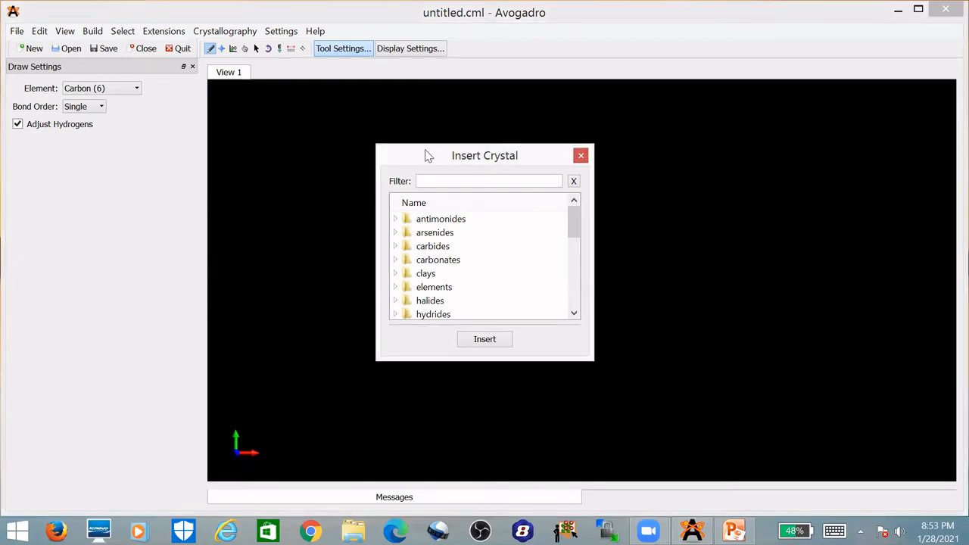
{"action": "left_click_drag", "start_coordinate": [428, 155], "coordinate": [269, 131]}
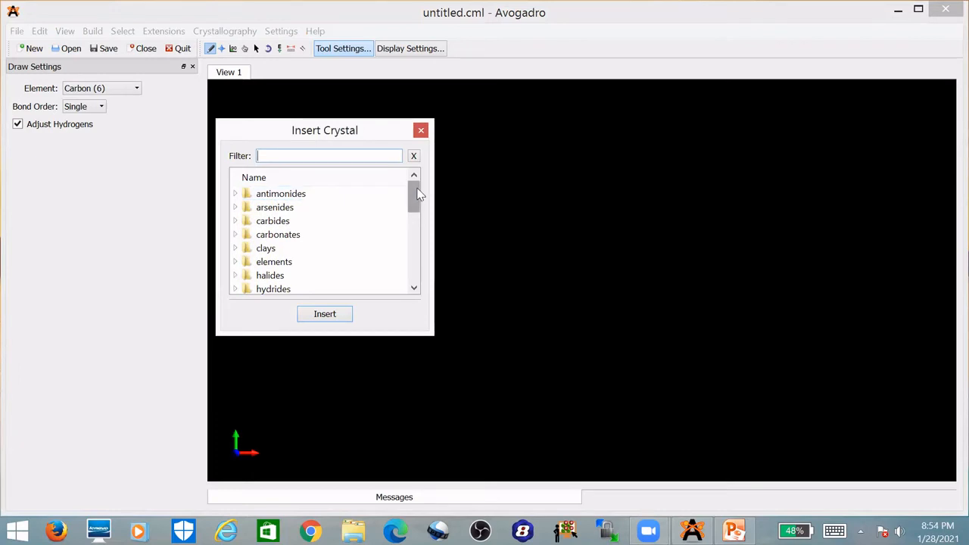
{"action": "mouse_move", "coordinate": [418, 194]}
{"action": "left_mouse_down"}
{"action": "mouse_move", "coordinate": [418, 210]}
{"action": "mouse_move", "coordinate": [418, 197]}
{"action": "left_mouse_up"}
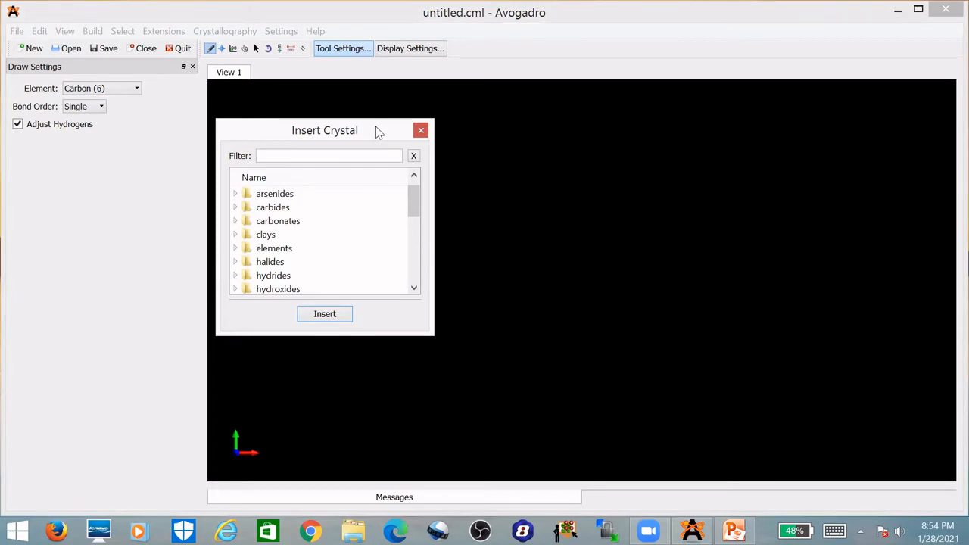
{"action": "left_click_drag", "start_coordinate": [379, 131], "coordinate": [297, 113]}
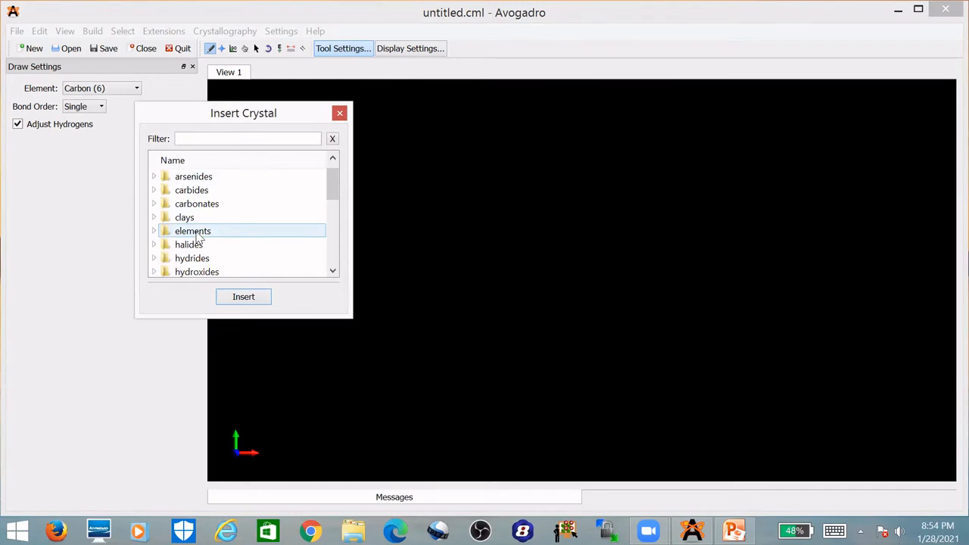
Step: Insert the K-Potassium.cif crystal from the elements folder and close the crystal library
{"action": "left_click", "coordinate": [198, 233]}
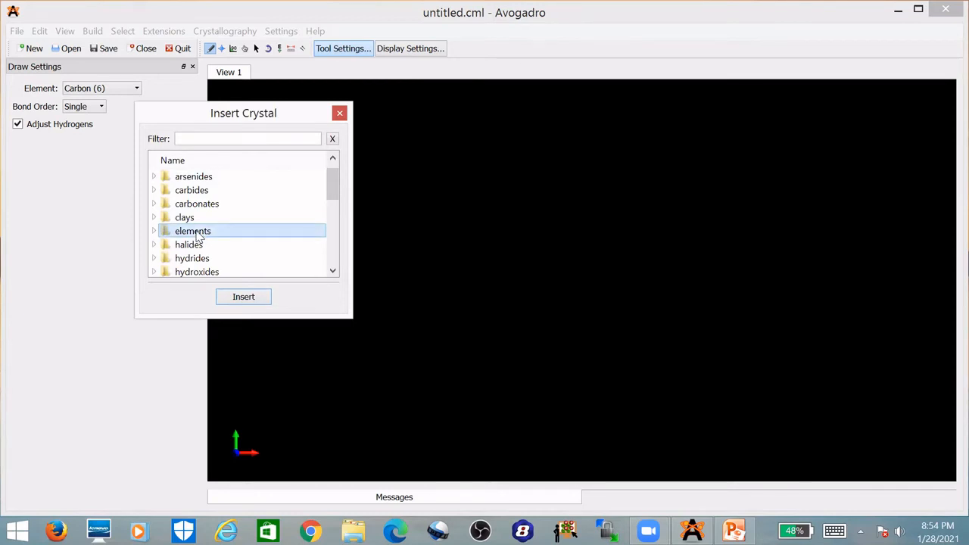
{"action": "double_click", "coordinate": [195, 233]}
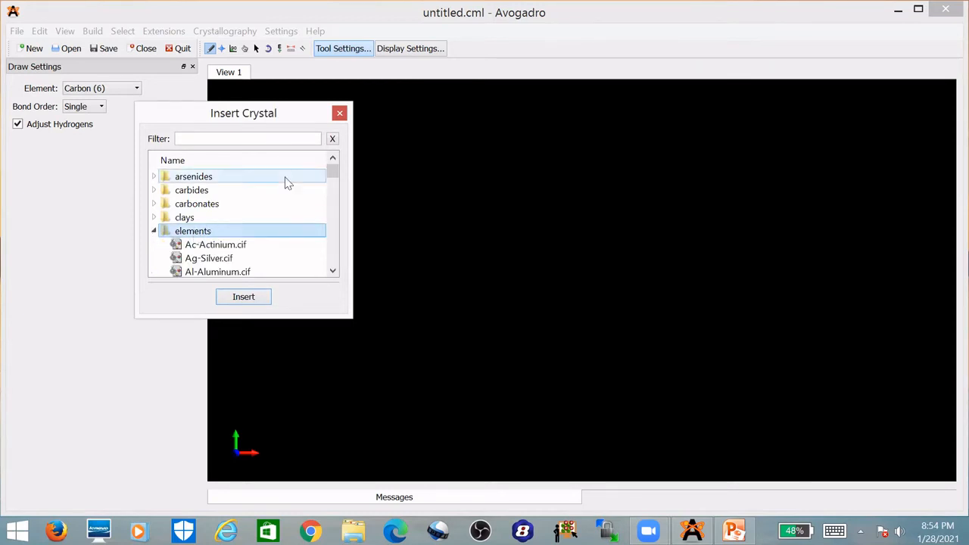
{"action": "left_click_drag", "start_coordinate": [334, 168], "coordinate": [336, 205]}
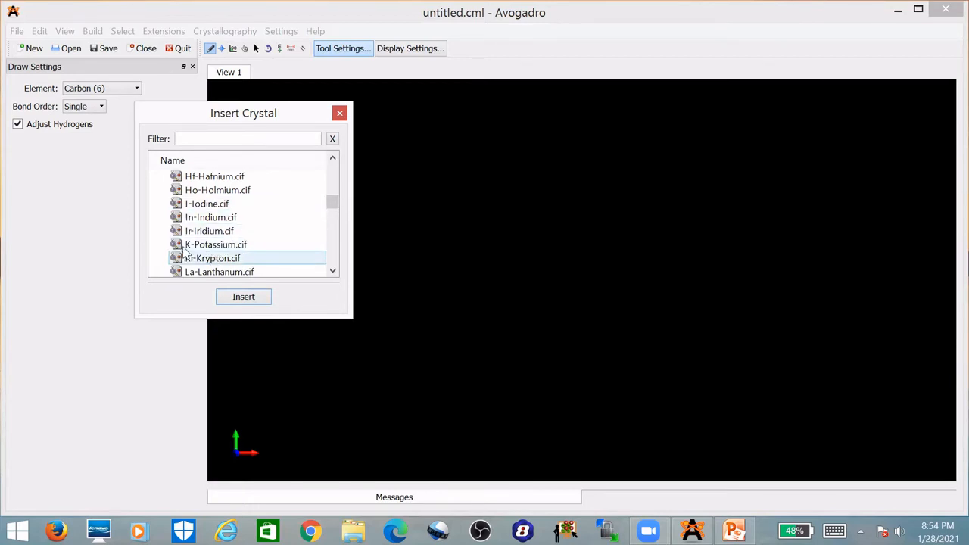
{"action": "left_click", "coordinate": [231, 247]}
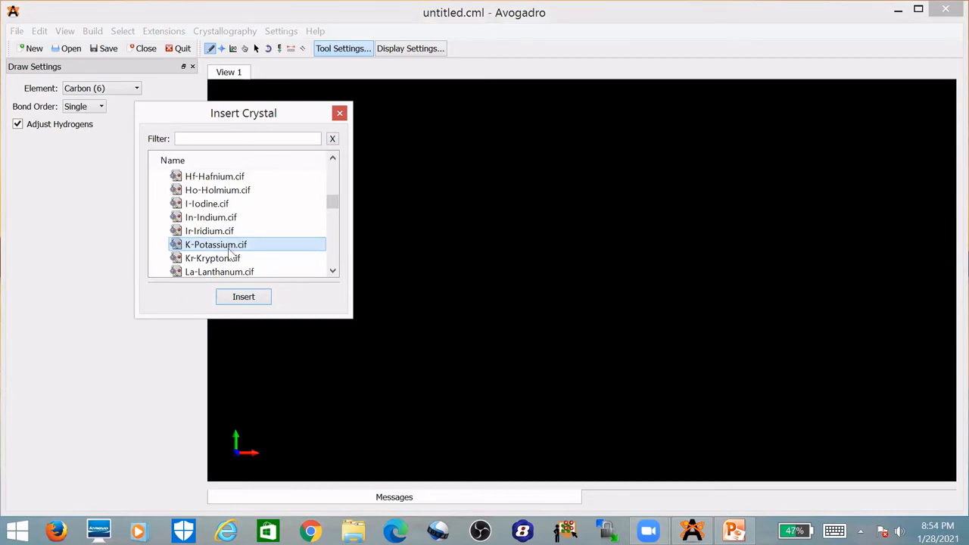
{"action": "left_click", "coordinate": [243, 296]}
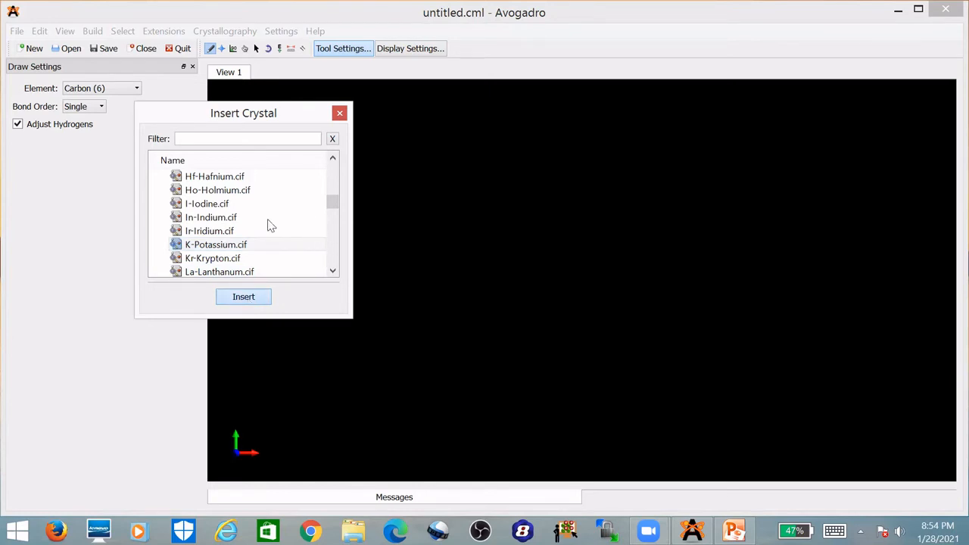
{"action": "left_click", "coordinate": [199, 245]}
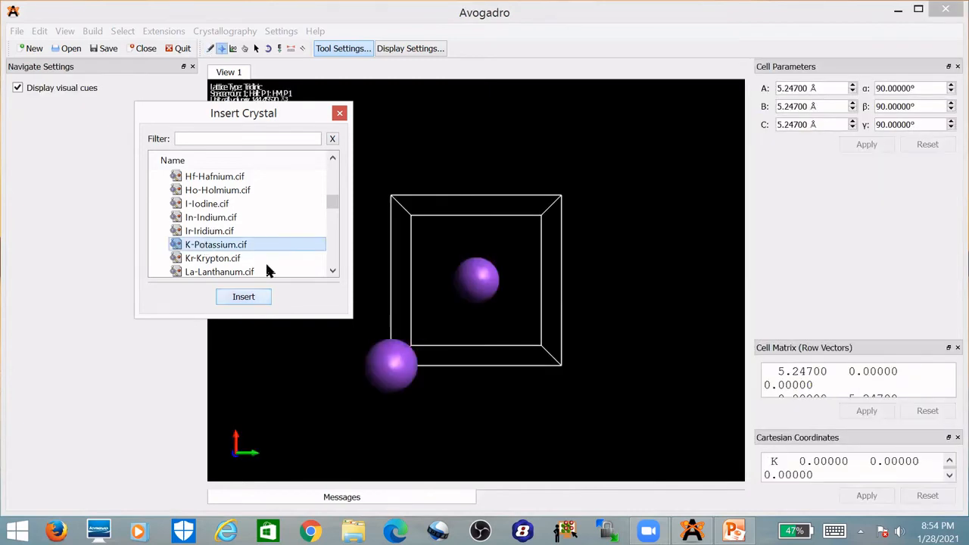
{"action": "left_click", "coordinate": [339, 112]}
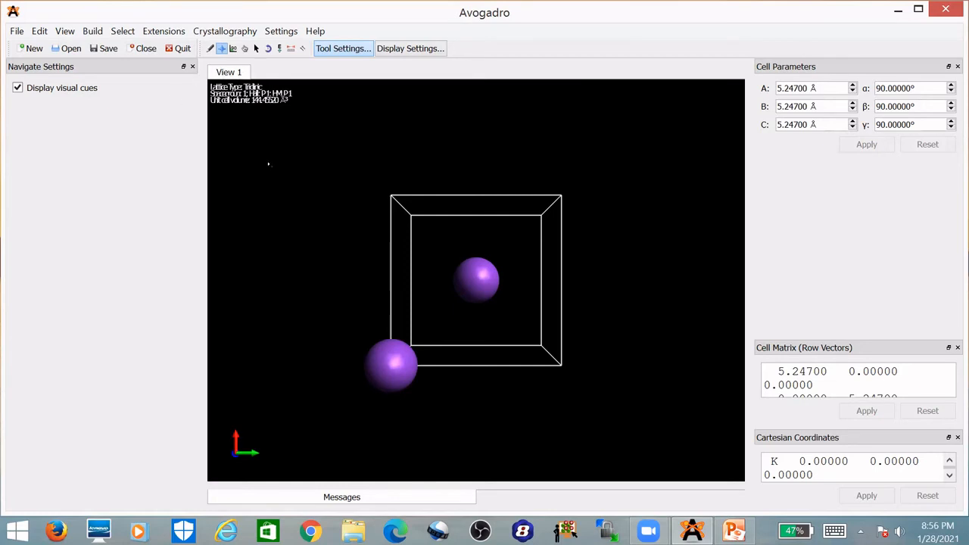
Step: Hide the navigation settings, then perceive the potassium crystal's space group and accept symmetrizing the cell into a conventional setting
{"action": "left_click", "coordinate": [192, 67]}
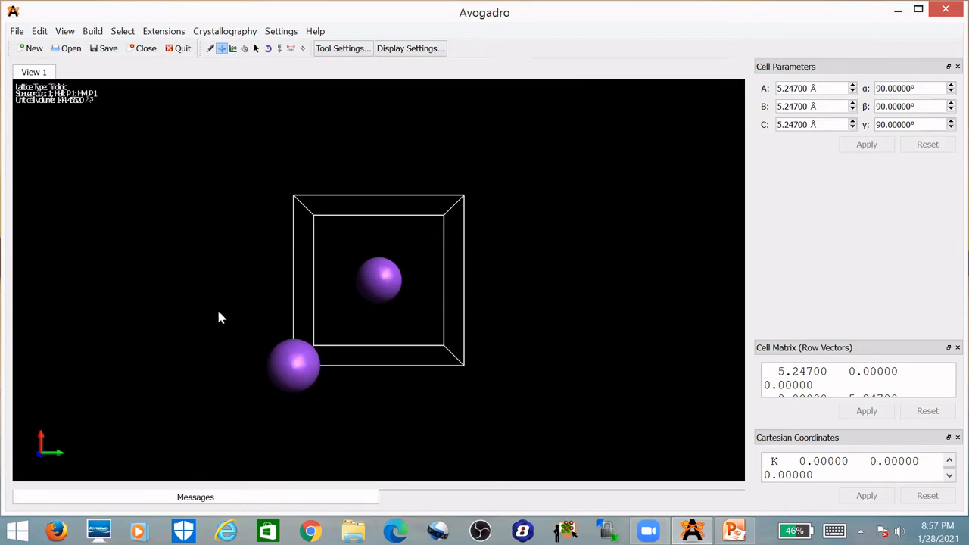
{"action": "left_click", "coordinate": [219, 35]}
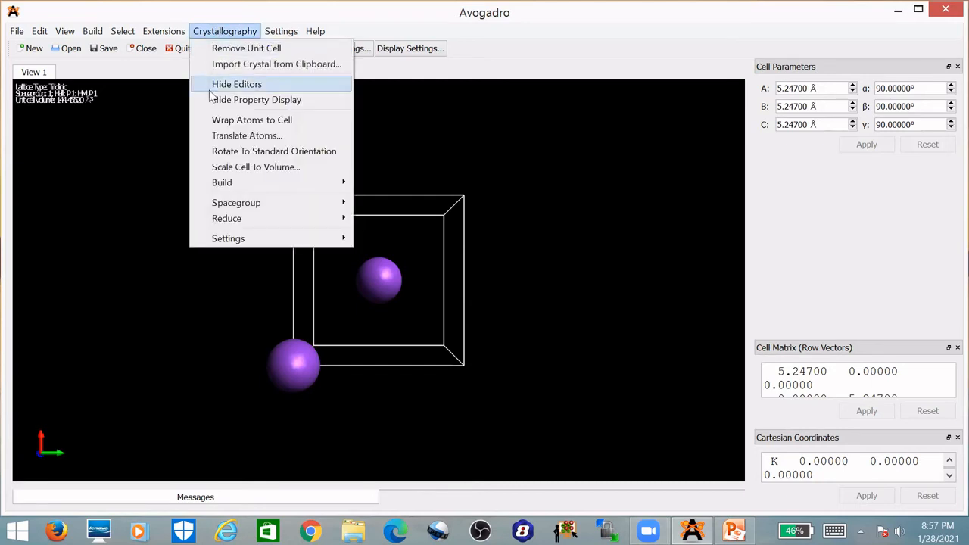
{"action": "mouse_move", "coordinate": [218, 203]}
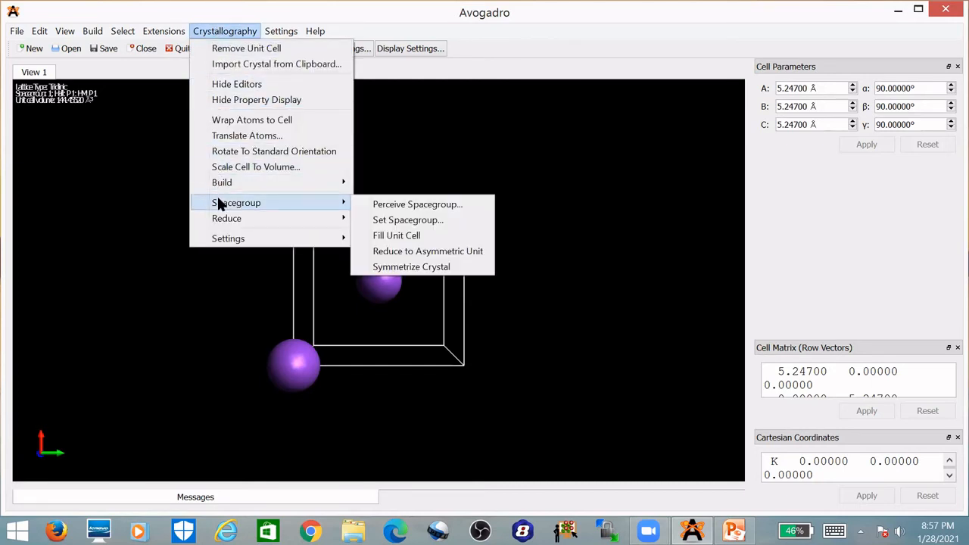
{"action": "left_click", "coordinate": [414, 206]}
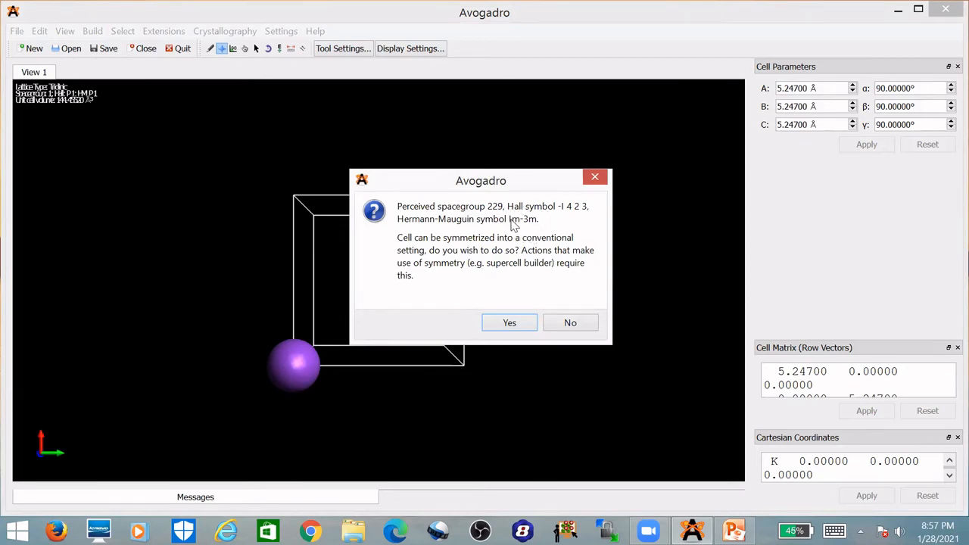
{"action": "left_click", "coordinate": [509, 324]}
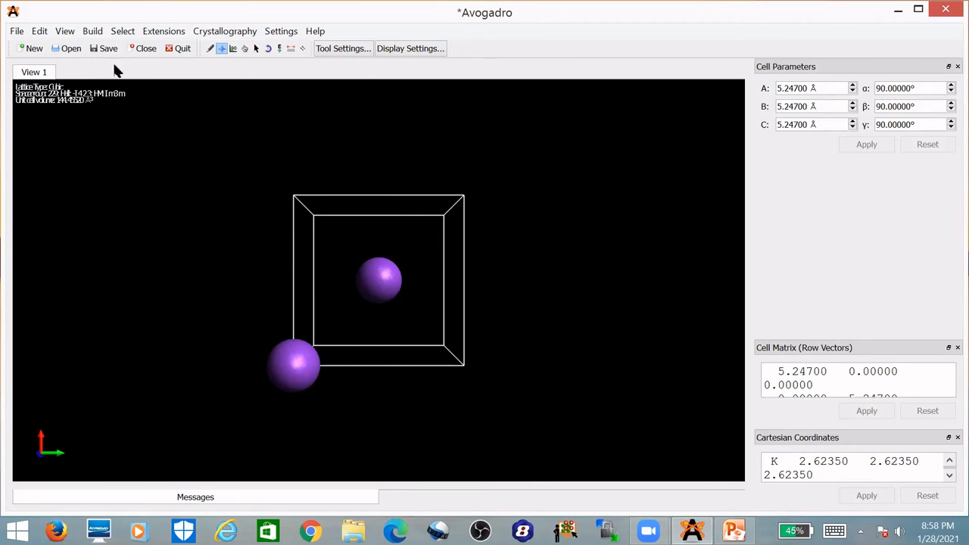
Step: Show the crystal view options and enable displaying all atom images of the potassium unit cell
{"action": "left_click", "coordinate": [64, 31]}
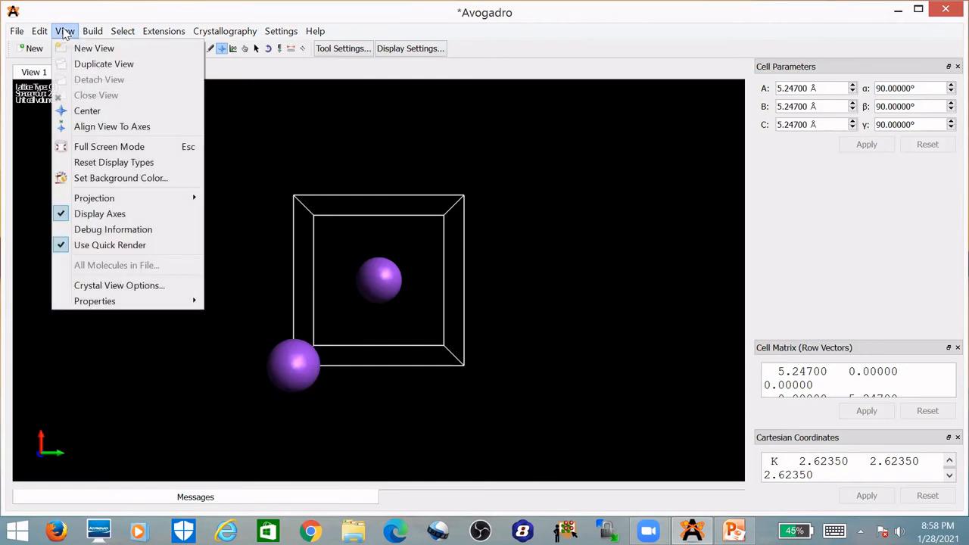
{"action": "left_click", "coordinate": [114, 285]}
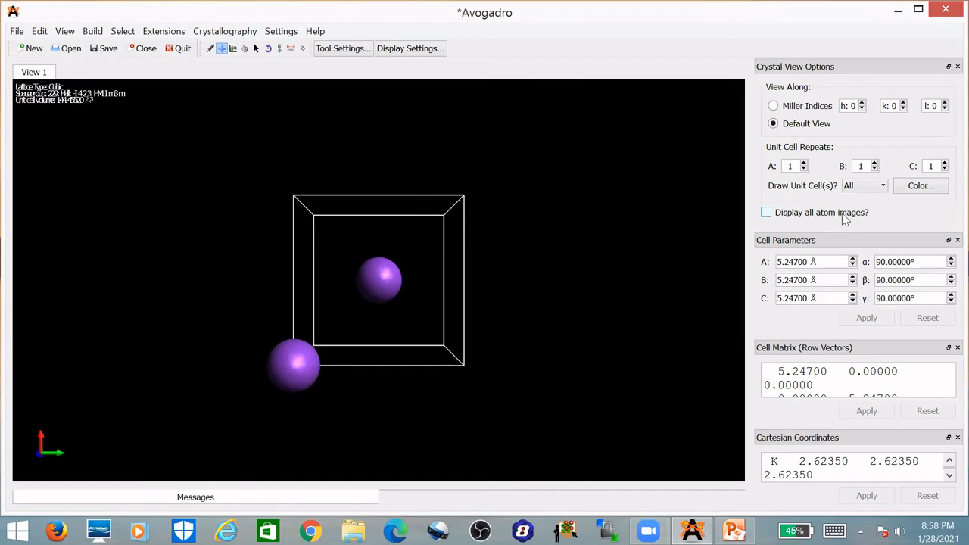
{"action": "mouse_move", "coordinate": [848, 219]}
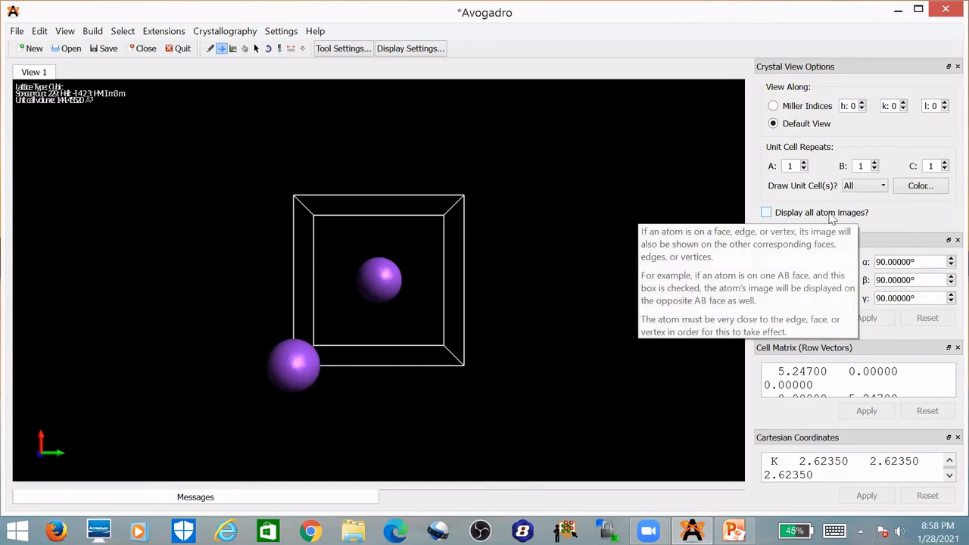
{"action": "left_click", "coordinate": [766, 212]}
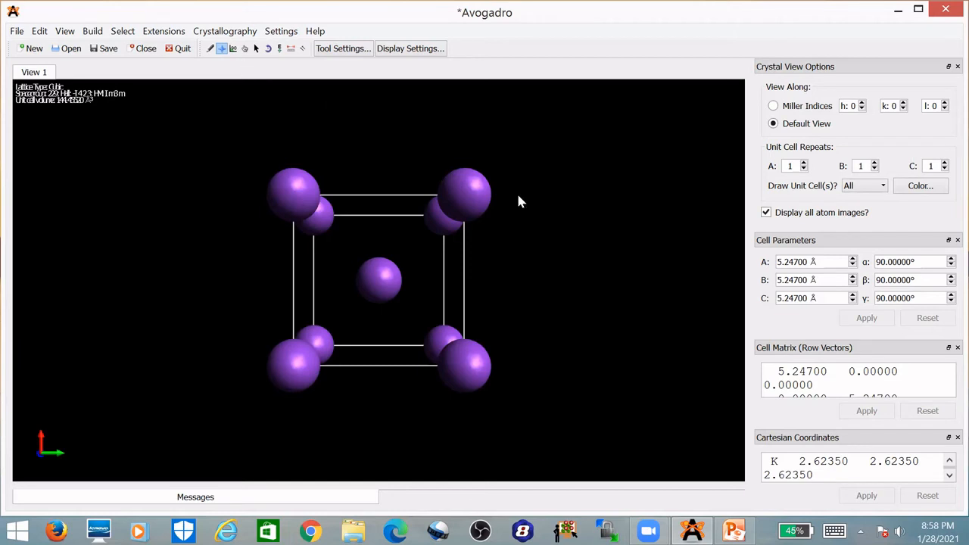
Step: Generate a supercell of the potassium crystal with 2 repeats along each of A, B and C, then close the supercell options
{"action": "left_click_drag", "start_coordinate": [594, 220], "coordinate": [496, 253]}
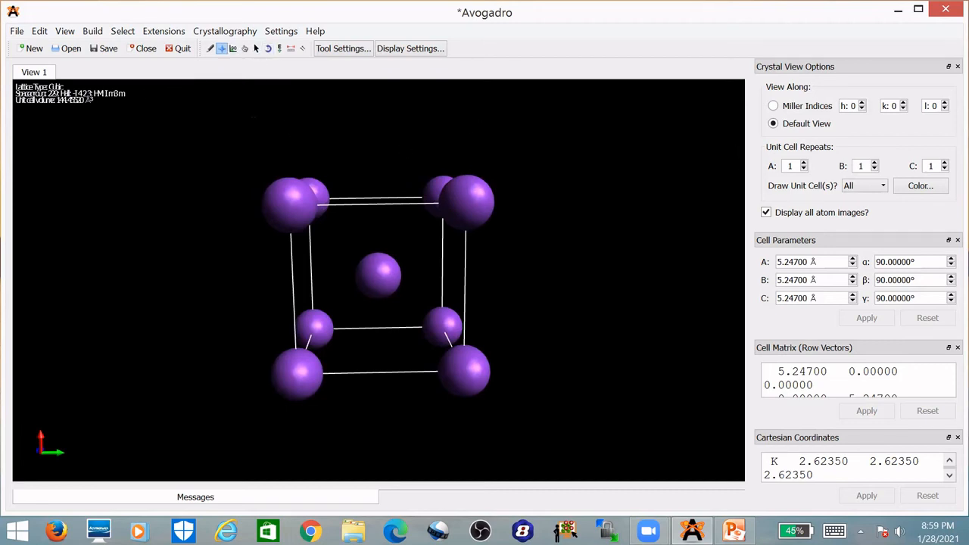
{"action": "left_click", "coordinate": [92, 31]}
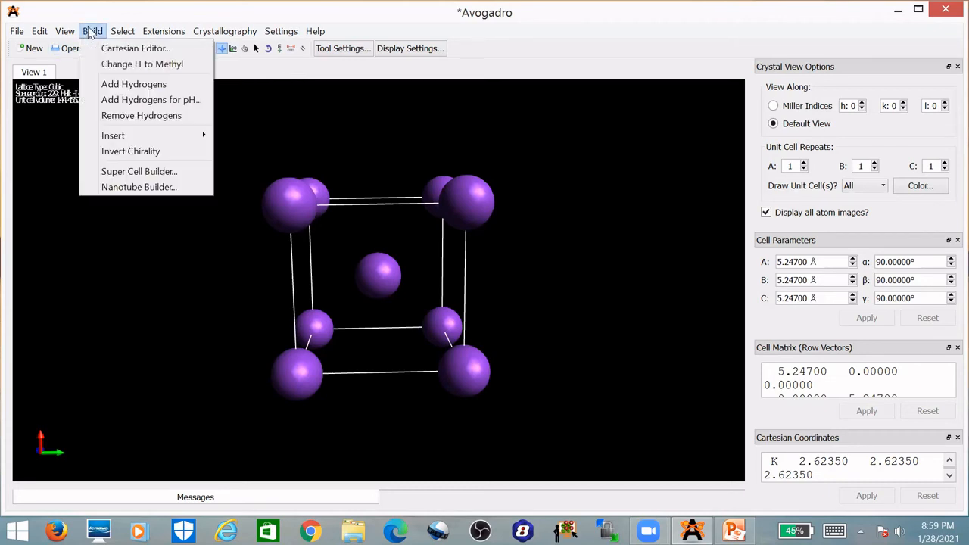
{"action": "left_click", "coordinate": [131, 173]}
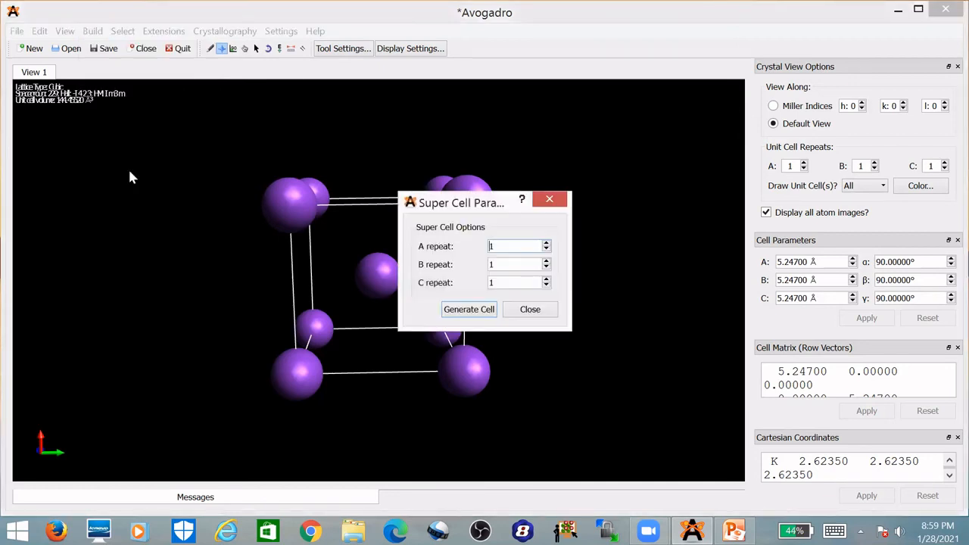
{"action": "double_click", "coordinate": [498, 246]}
{"action": "type", "text": "2"}
{"action": "double_click", "coordinate": [493, 265]}
{"action": "type", "text": "2"}
{"action": "double_click", "coordinate": [490, 283]}
{"action": "type", "text": "2"}
{"action": "left_click", "coordinate": [477, 312]}
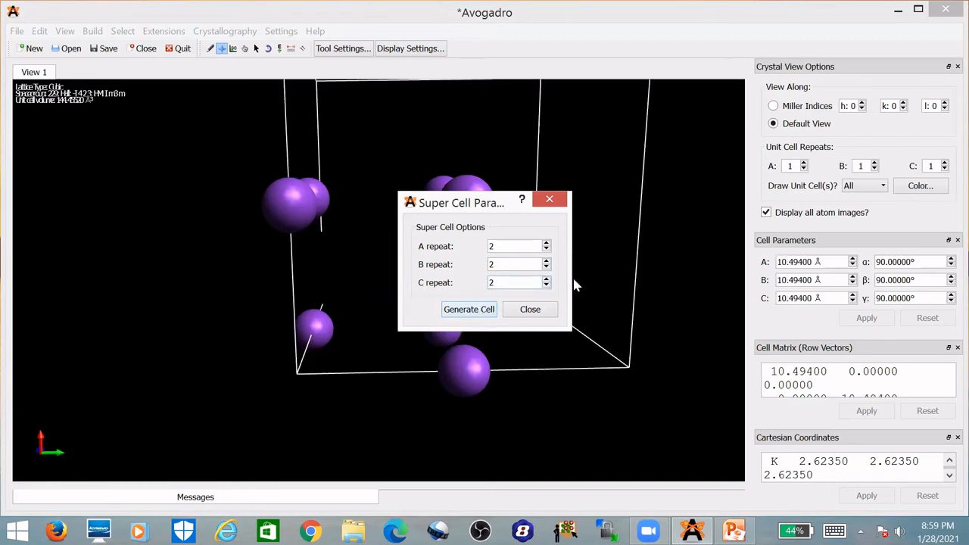
{"action": "left_click", "coordinate": [530, 309]}
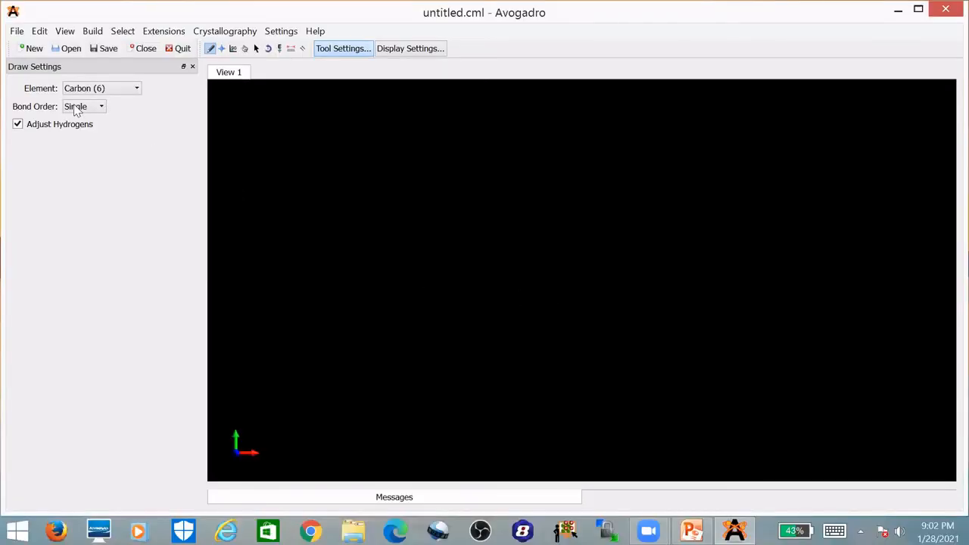
Step: Open the crystal import library for the empty document and move its dialog away from the middle of the model view
{"action": "left_click", "coordinate": [16, 31]}
{"action": "mouse_move", "coordinate": [50, 168]}
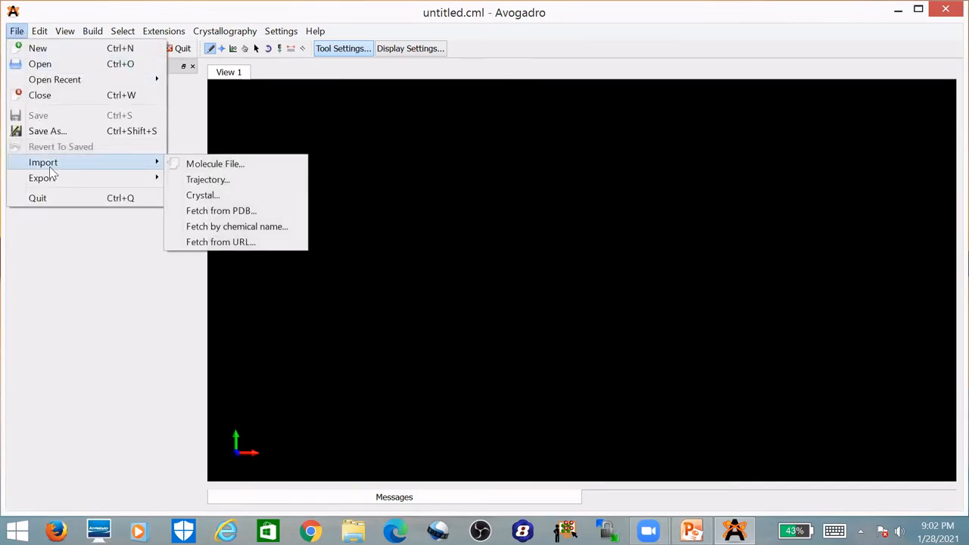
{"action": "left_click", "coordinate": [204, 195]}
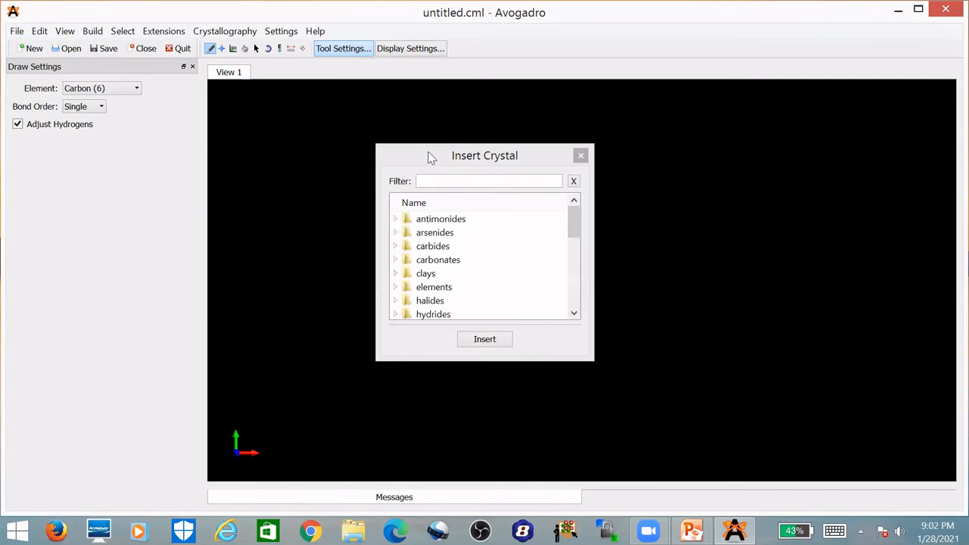
{"action": "left_click_drag", "start_coordinate": [431, 157], "coordinate": [232, 131]}
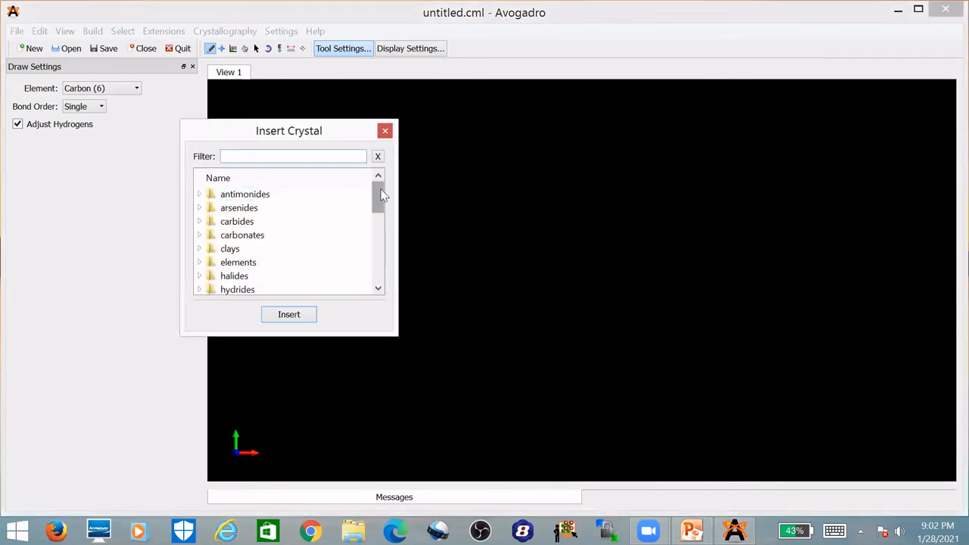
Step: Insert the Fe-Iron-alpha.cif crystal from the elements folder and close the crystal library
{"action": "left_click_drag", "start_coordinate": [381, 195], "coordinate": [379, 202]}
{"action": "left_click", "coordinate": [235, 249]}
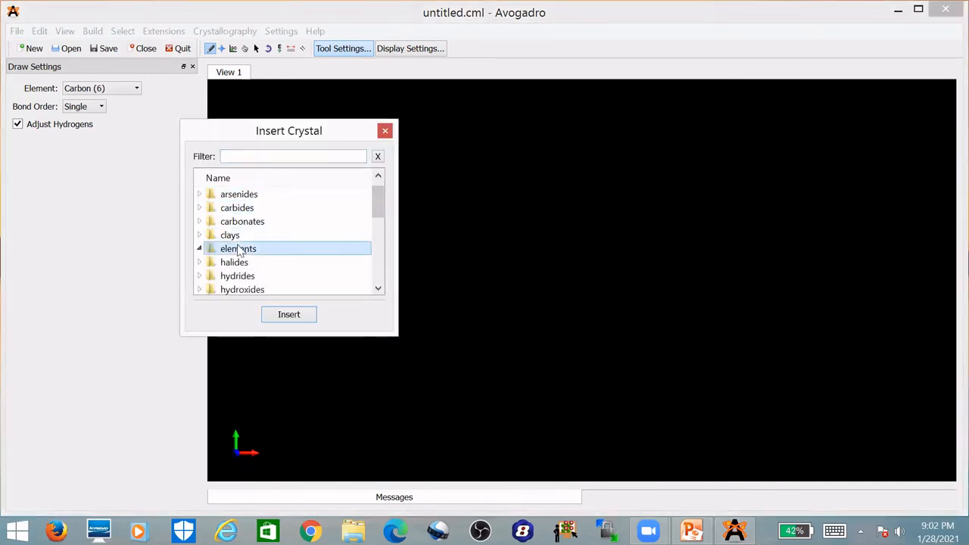
{"action": "left_click_drag", "start_coordinate": [374, 196], "coordinate": [377, 215]}
{"action": "left_click", "coordinate": [253, 255]}
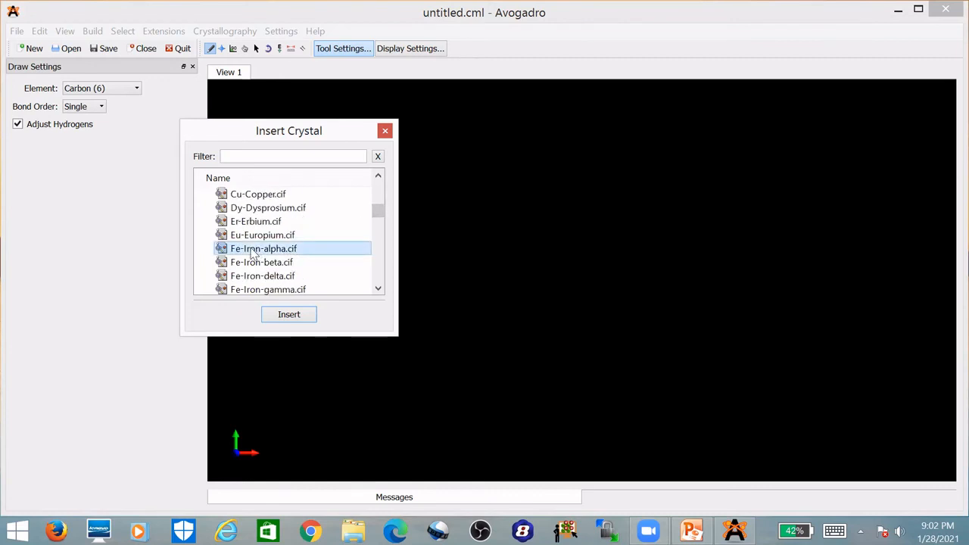
{"action": "left_click", "coordinate": [294, 317]}
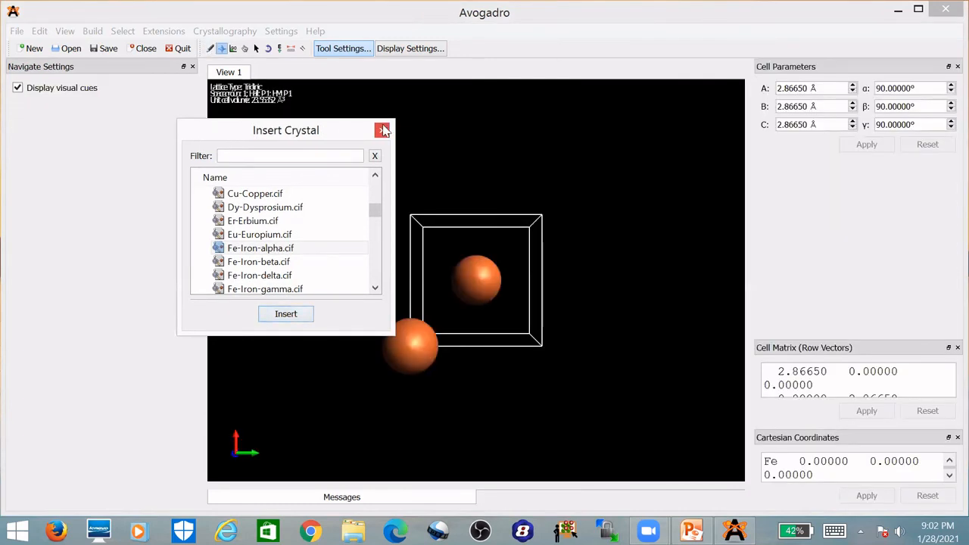
{"action": "left_click", "coordinate": [382, 130]}
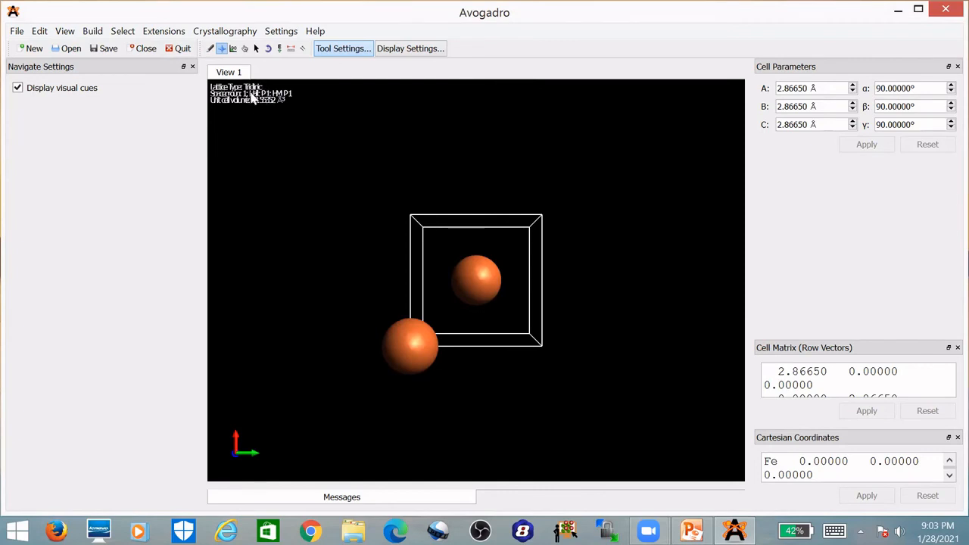
Step: Hide the navigation settings, then perceive the alpha-iron crystal's space group and apply it to the cell
{"action": "left_click", "coordinate": [193, 67]}
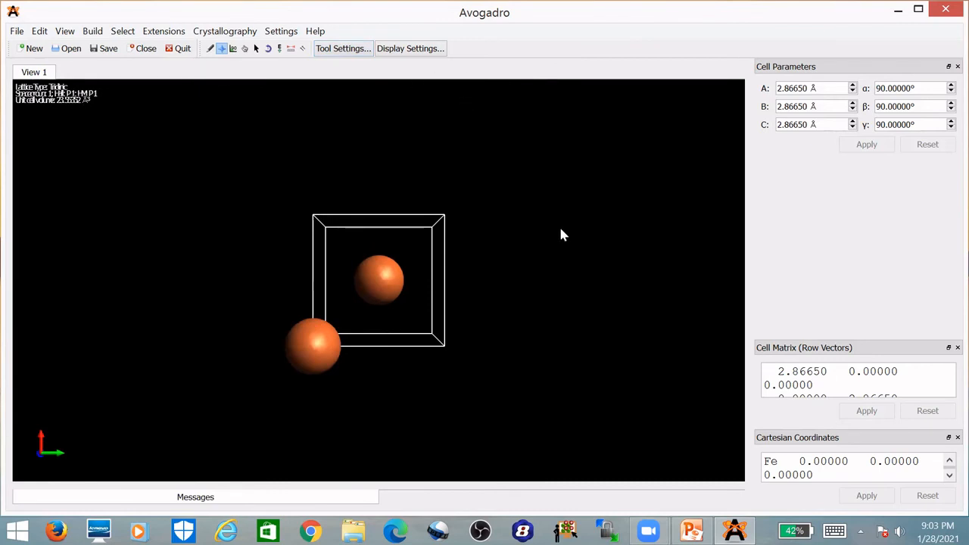
{"action": "scroll", "coordinate": [536, 226], "scroll_direction": "up", "scroll_amount": 3}
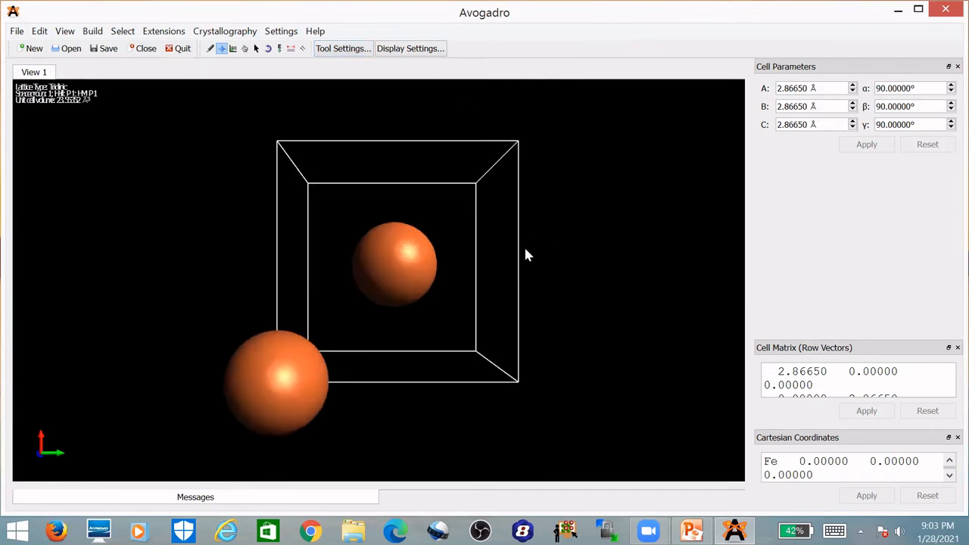
{"action": "left_click", "coordinate": [224, 34]}
{"action": "mouse_move", "coordinate": [232, 206]}
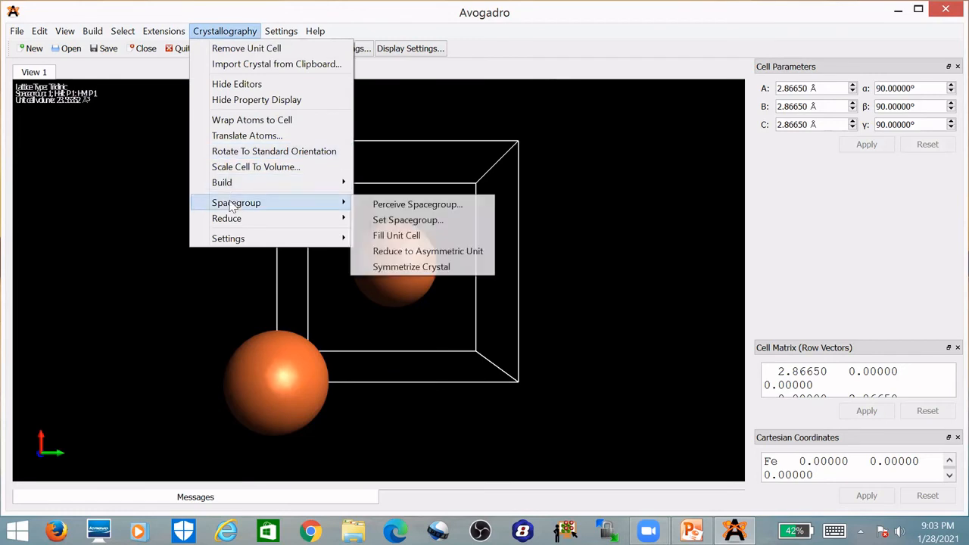
{"action": "left_click", "coordinate": [397, 205]}
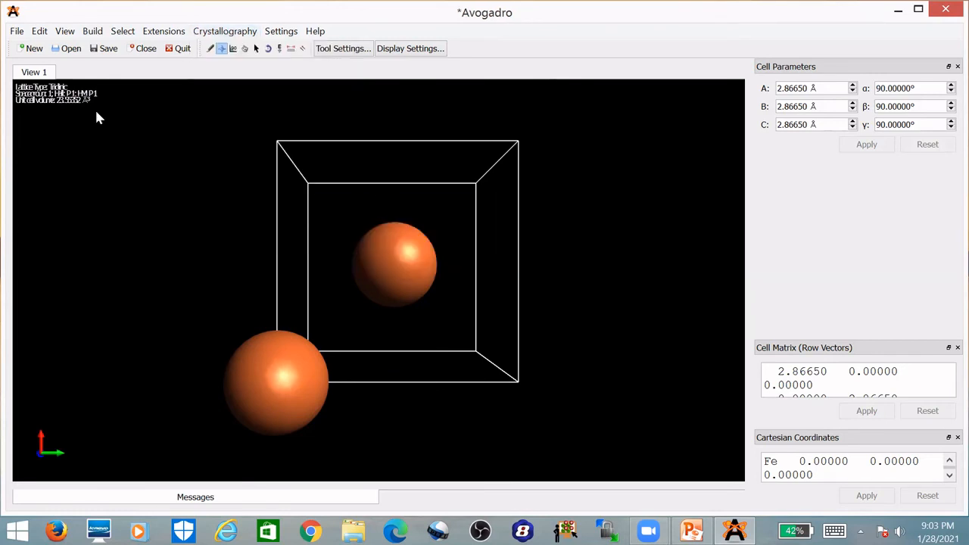
{"action": "left_click", "coordinate": [221, 35]}
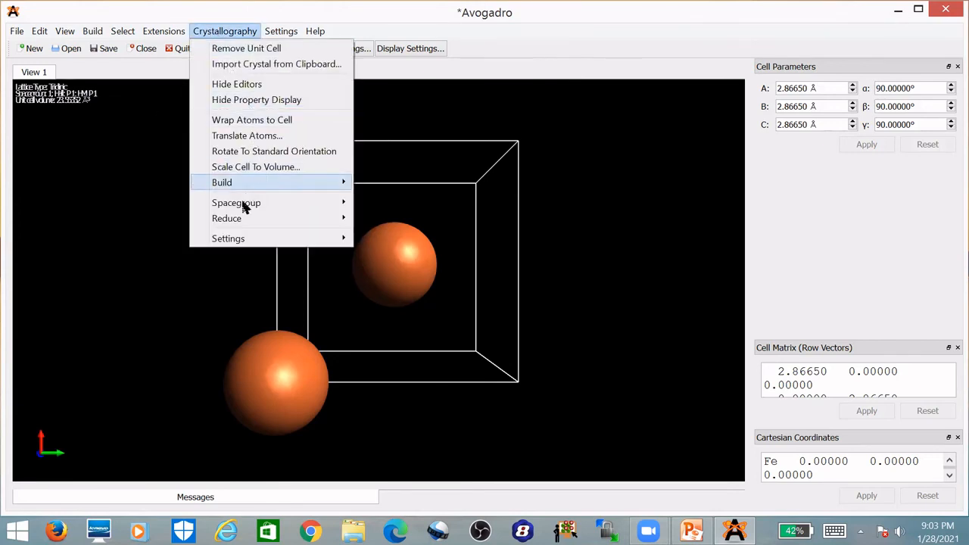
{"action": "mouse_move", "coordinate": [243, 204]}
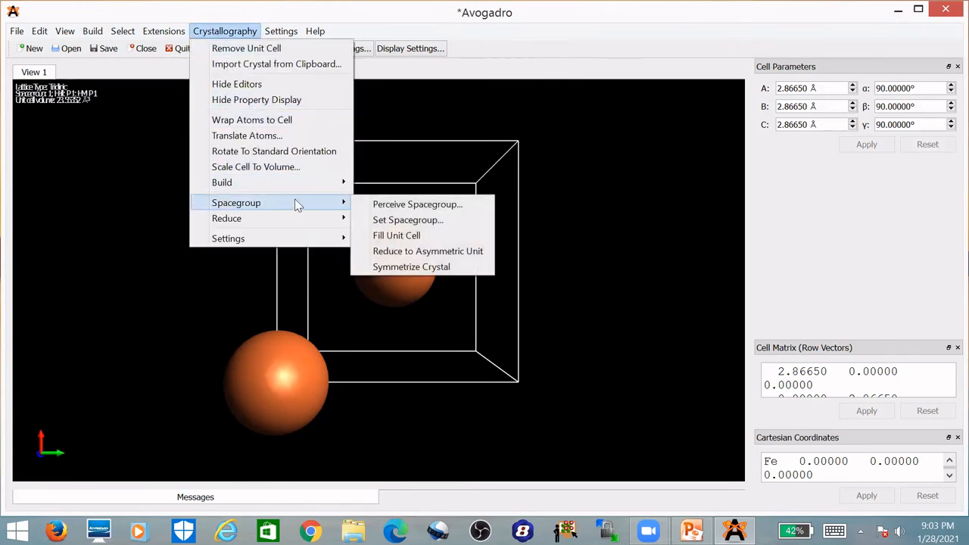
{"action": "left_click", "coordinate": [394, 205]}
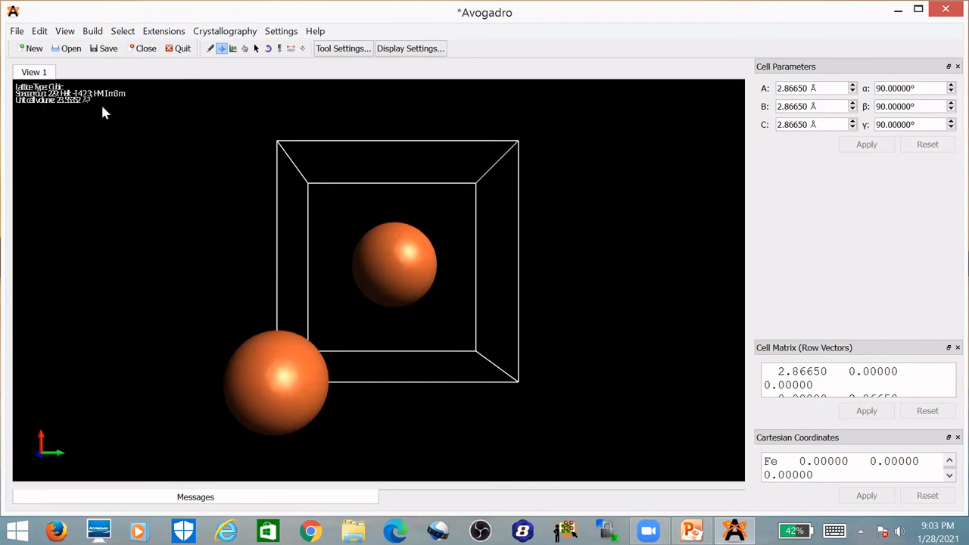
Step: Generate a supercell of the iron crystal with 2 repeats along each of A, B and C, then close the supercell options
{"action": "left_click_drag", "start_coordinate": [381, 285], "coordinate": [413, 276]}
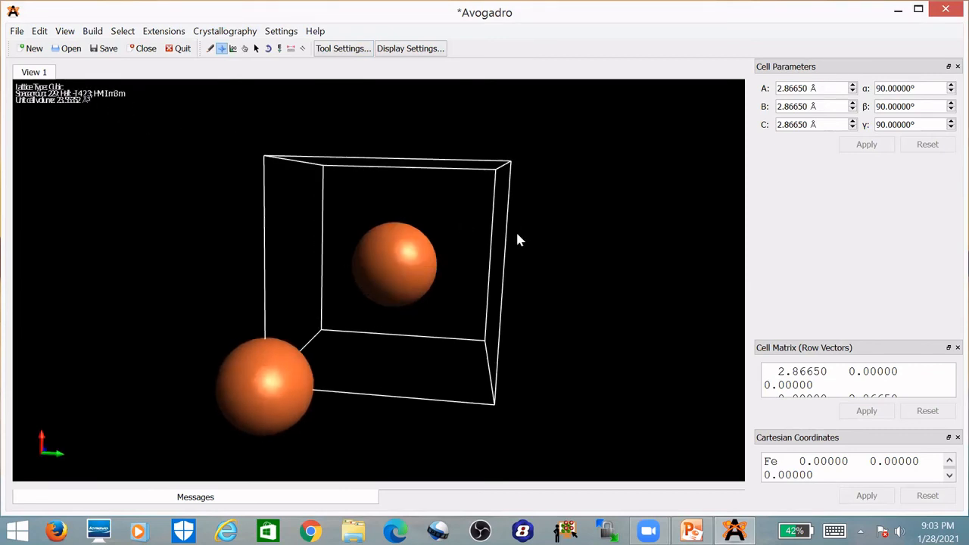
{"action": "mouse_move", "coordinate": [382, 274]}
{"action": "left_mouse_down"}
{"action": "mouse_move", "coordinate": [402, 281]}
{"action": "mouse_move", "coordinate": [397, 266]}
{"action": "left_mouse_up"}
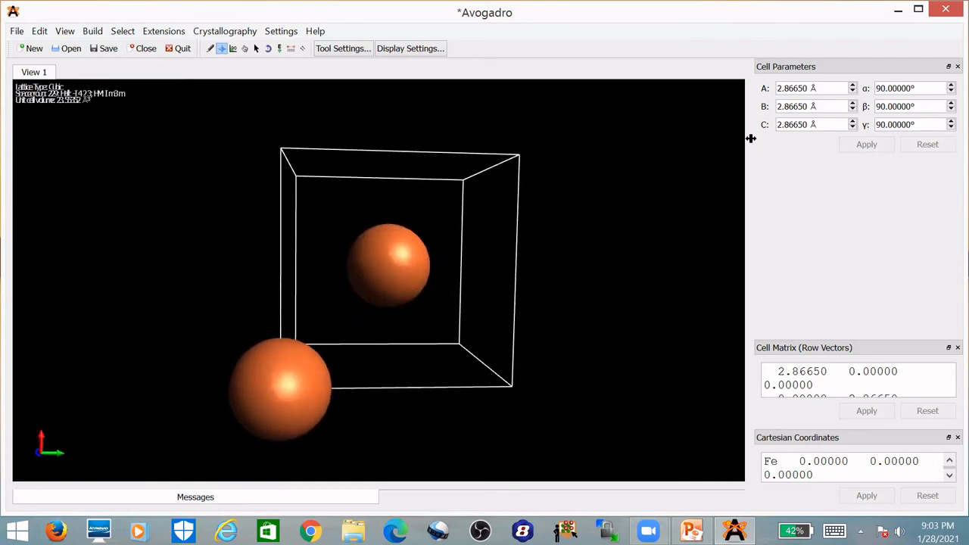
{"action": "mouse_move", "coordinate": [530, 250]}
{"action": "left_mouse_down"}
{"action": "mouse_move", "coordinate": [515, 257]}
{"action": "mouse_move", "coordinate": [523, 250]}
{"action": "left_mouse_up"}
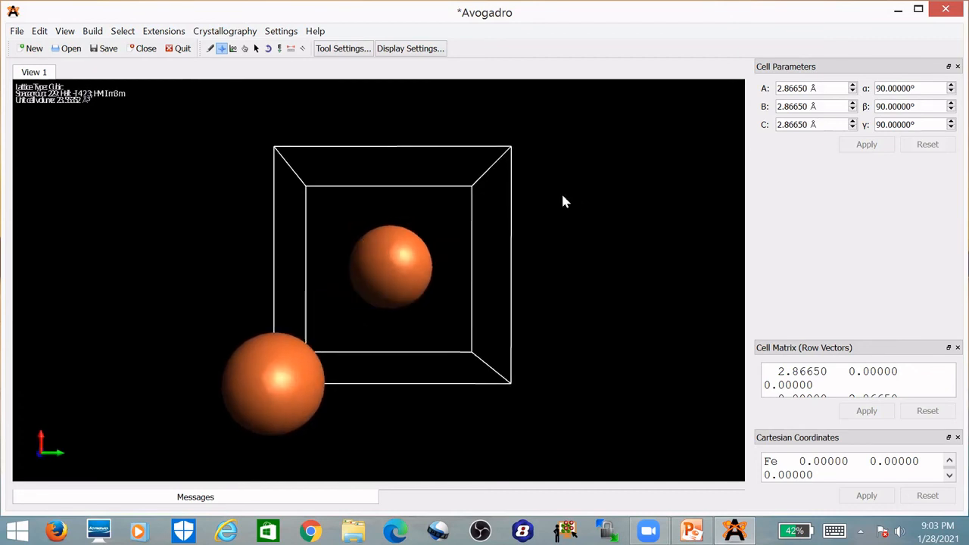
{"action": "scroll", "coordinate": [545, 197], "scroll_direction": "down", "scroll_amount": 2}
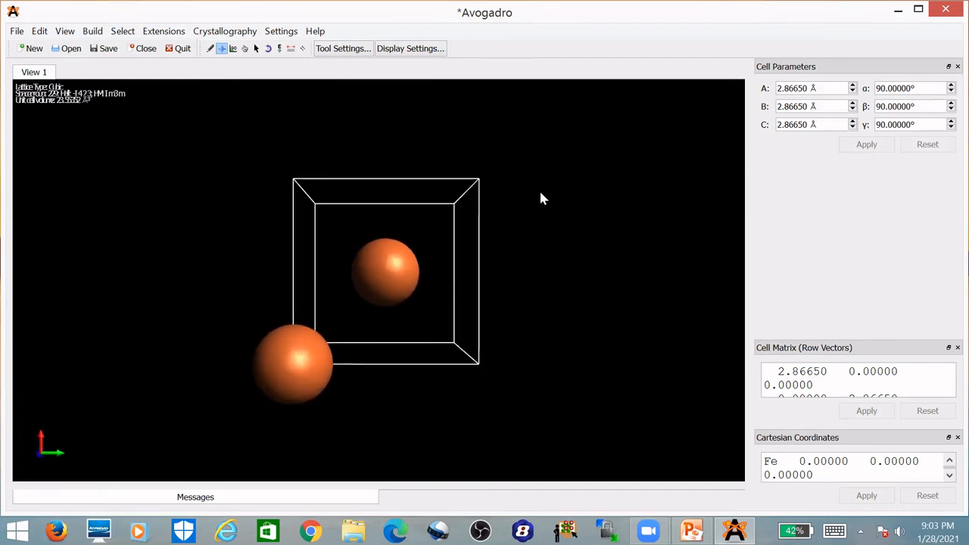
{"action": "scroll", "coordinate": [541, 198], "scroll_direction": "up", "scroll_amount": 2}
{"action": "scroll", "coordinate": [541, 198], "scroll_direction": "down", "scroll_amount": 2}
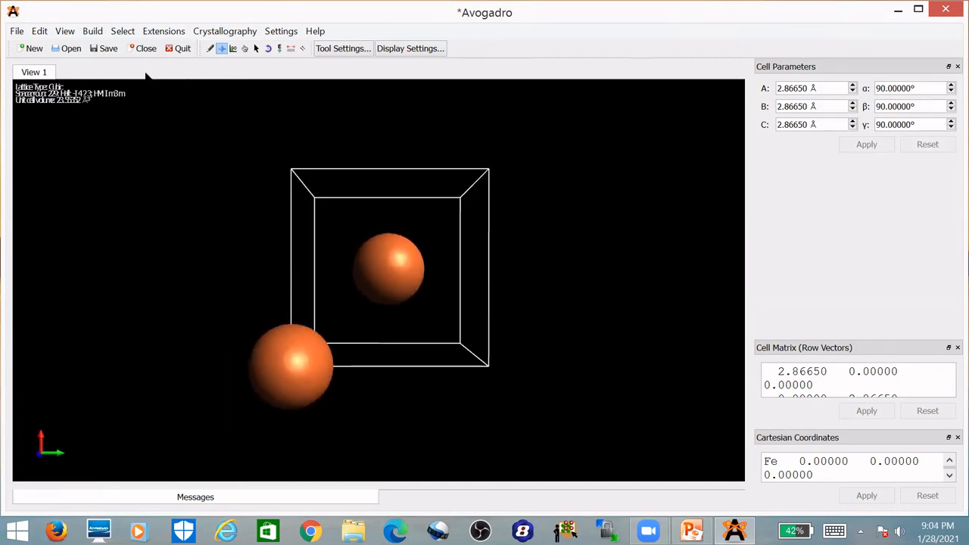
{"action": "left_click", "coordinate": [92, 31]}
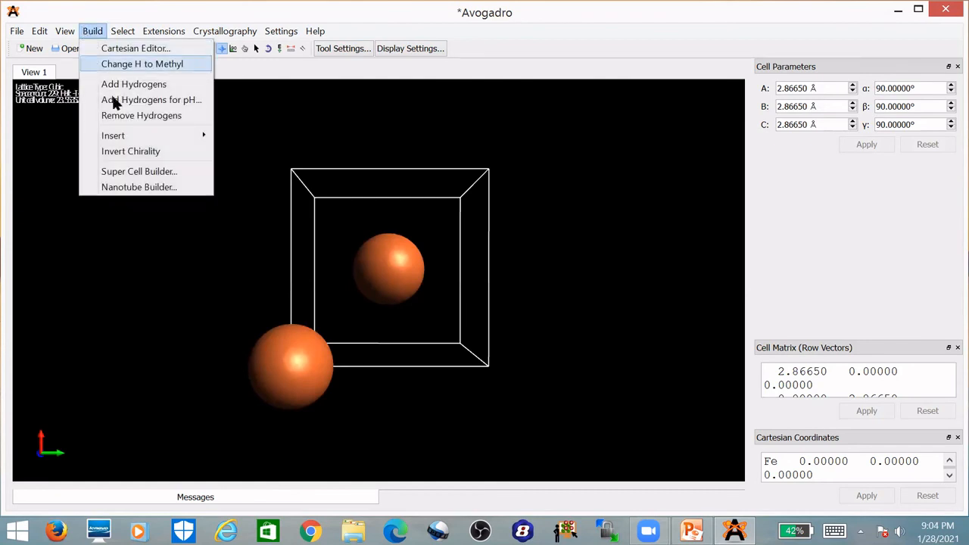
{"action": "left_click", "coordinate": [133, 172]}
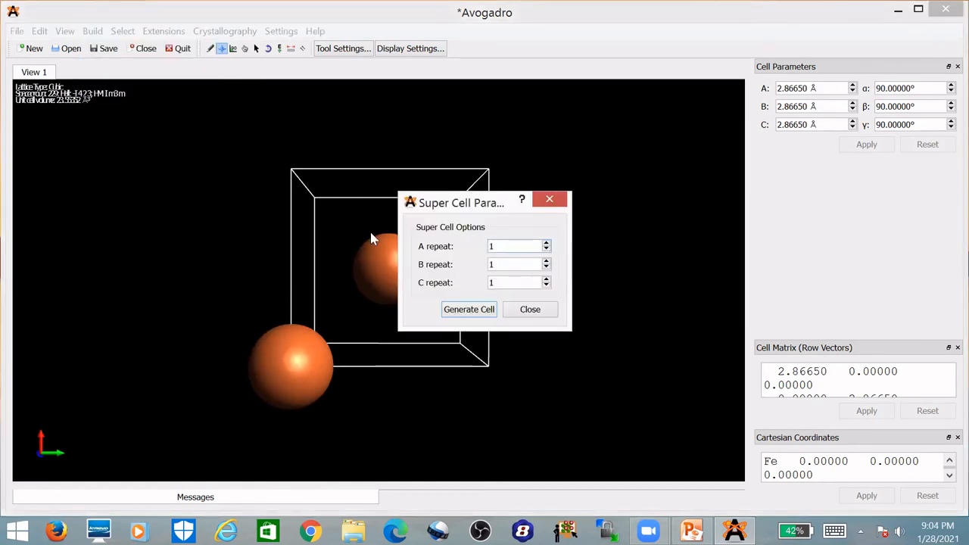
{"action": "left_click", "coordinate": [546, 243]}
{"action": "left_click", "coordinate": [546, 260]}
{"action": "left_click", "coordinate": [546, 278]}
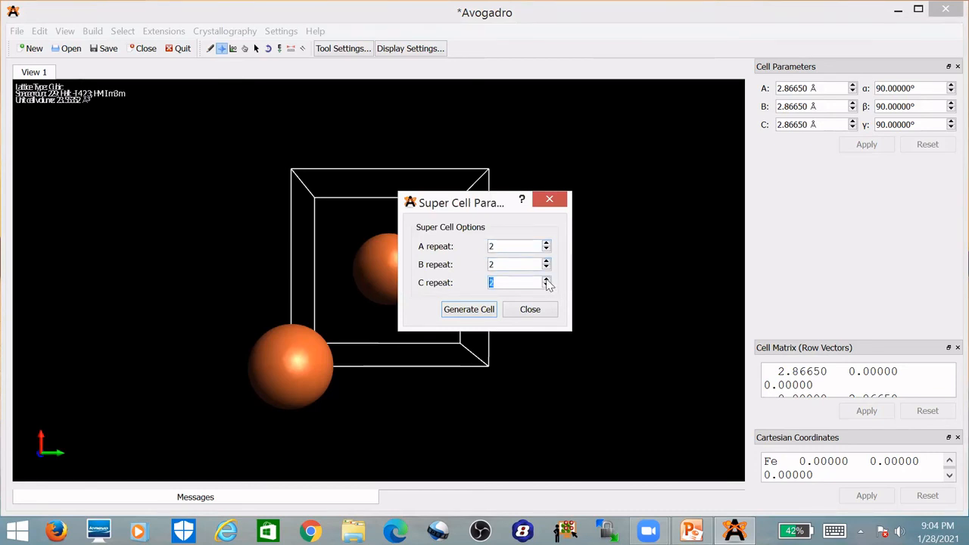
{"action": "left_click", "coordinate": [485, 310]}
{"action": "left_click", "coordinate": [539, 309]}
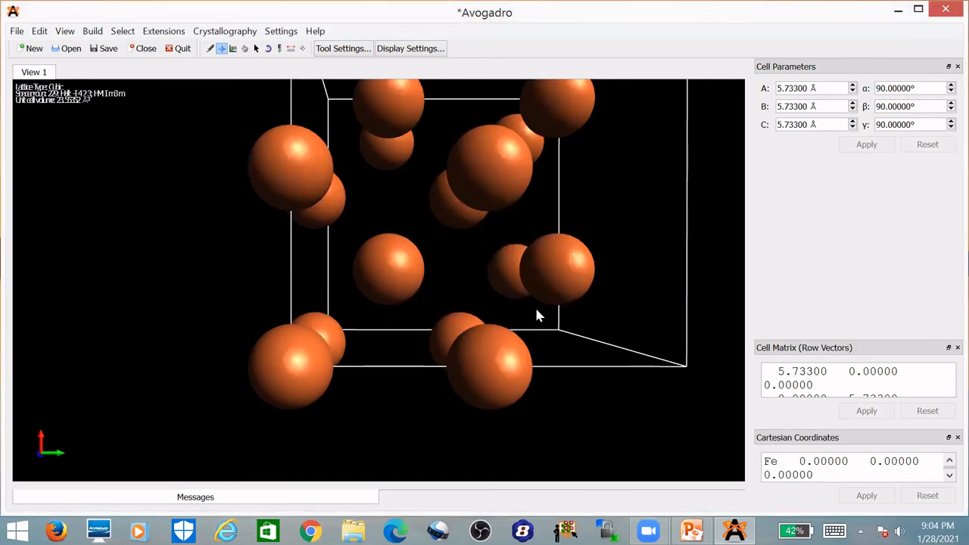
Step: Select the corner atoms and the central atom outlining one body-centred unit cell at the iron supercell's lower origin corner
{"action": "scroll", "coordinate": [539, 298], "scroll_direction": "down", "scroll_amount": 4}
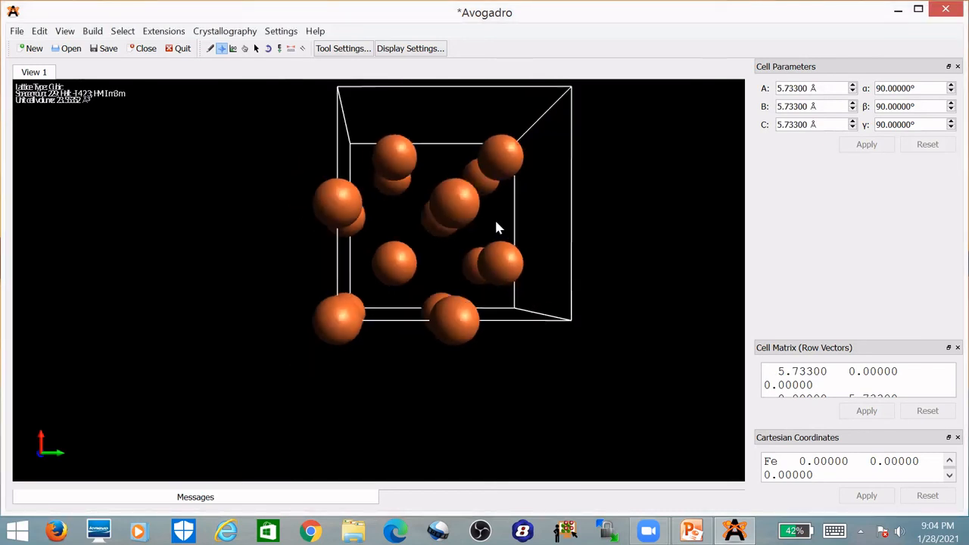
{"action": "left_click_drag", "start_coordinate": [496, 221], "coordinate": [487, 206]}
{"action": "right_click_drag", "start_coordinate": [487, 206], "coordinate": [468, 256]}
{"action": "mouse_move", "coordinate": [468, 256]}
{"action": "left_mouse_down"}
{"action": "mouse_move", "coordinate": [485, 249]}
{"action": "mouse_move", "coordinate": [476, 268]}
{"action": "left_mouse_up"}
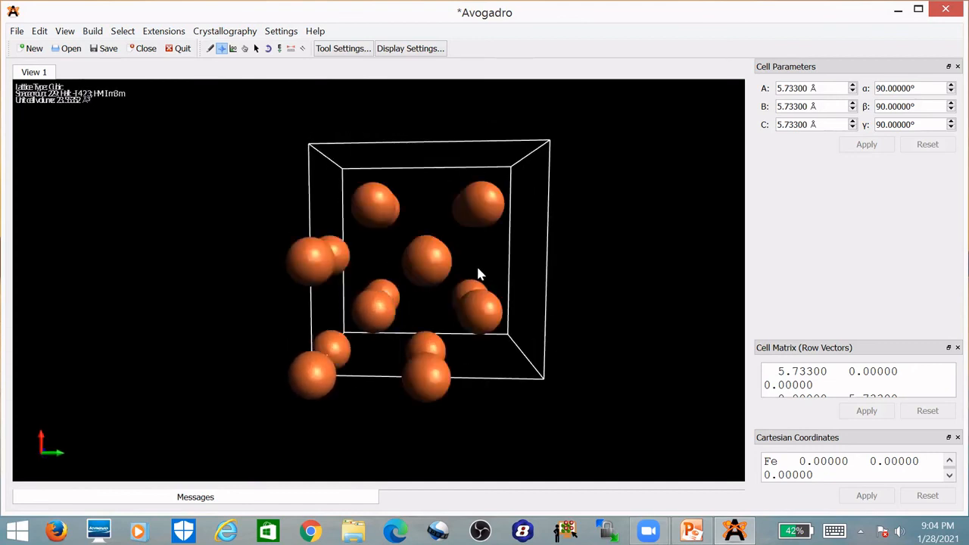
{"action": "mouse_move", "coordinate": [477, 270]}
{"action": "right_mouse_down"}
{"action": "mouse_move", "coordinate": [463, 291]}
{"action": "mouse_move", "coordinate": [465, 276]}
{"action": "right_mouse_up"}
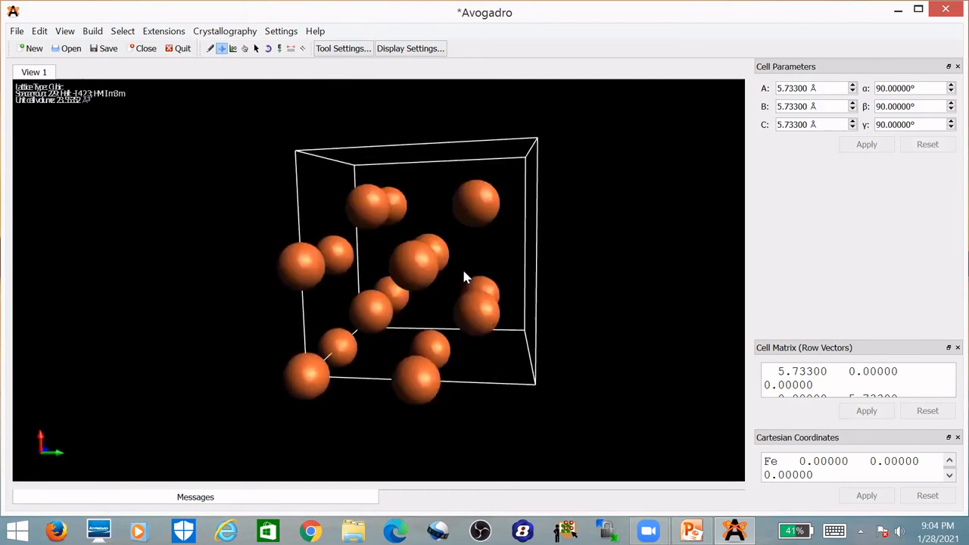
{"action": "left_click", "coordinate": [256, 48]}
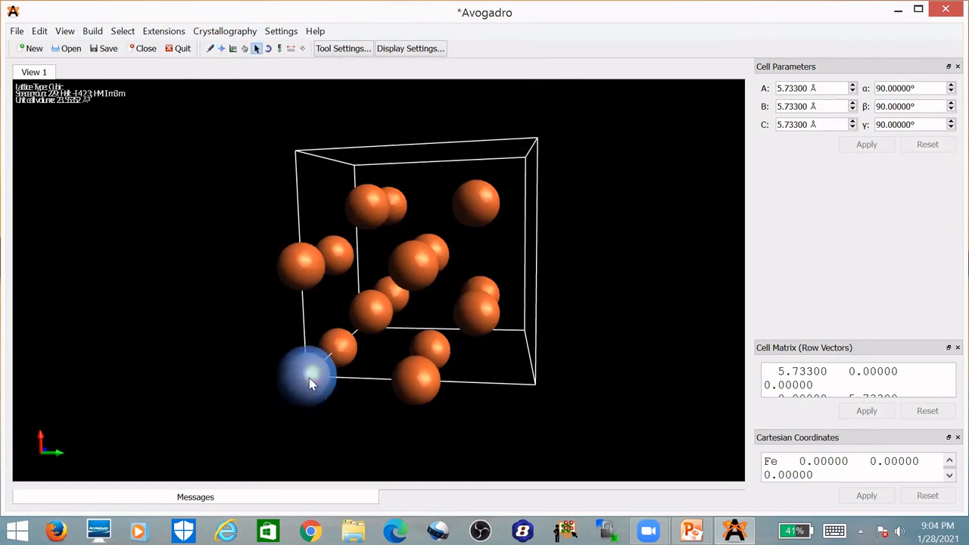
{"action": "left_click", "coordinate": [307, 269]}
{"action": "left_click", "coordinate": [343, 251]}
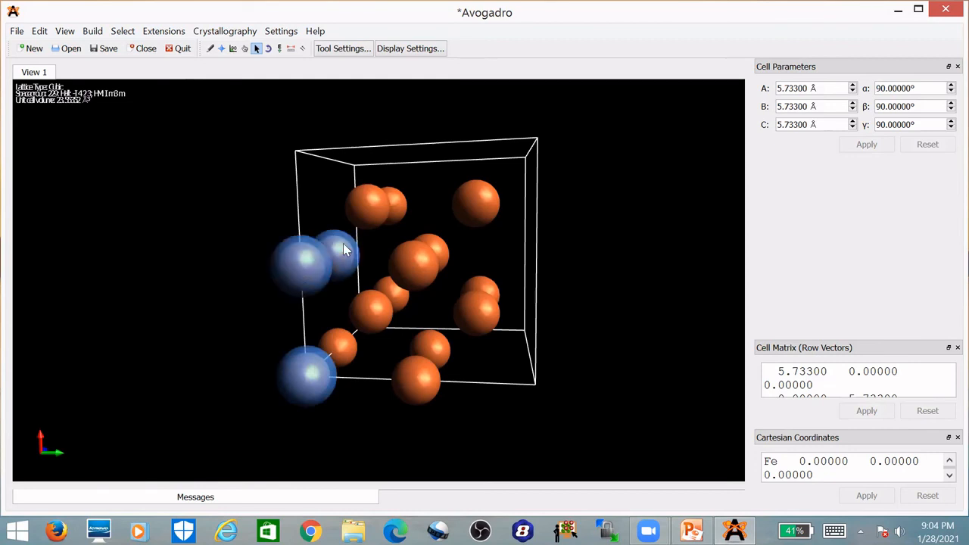
{"action": "left_click", "coordinate": [439, 252]}
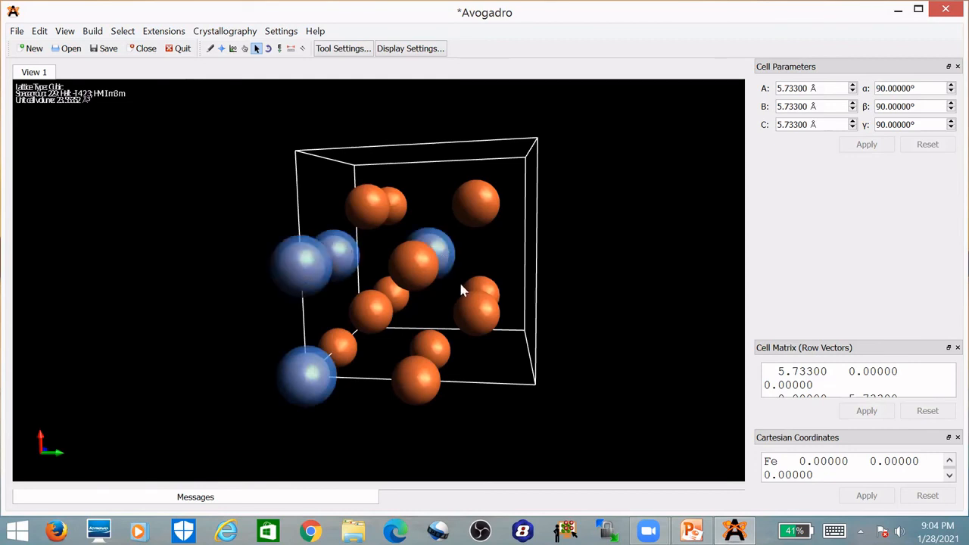
{"action": "left_click", "coordinate": [422, 369]}
{"action": "left_click", "coordinate": [414, 272]}
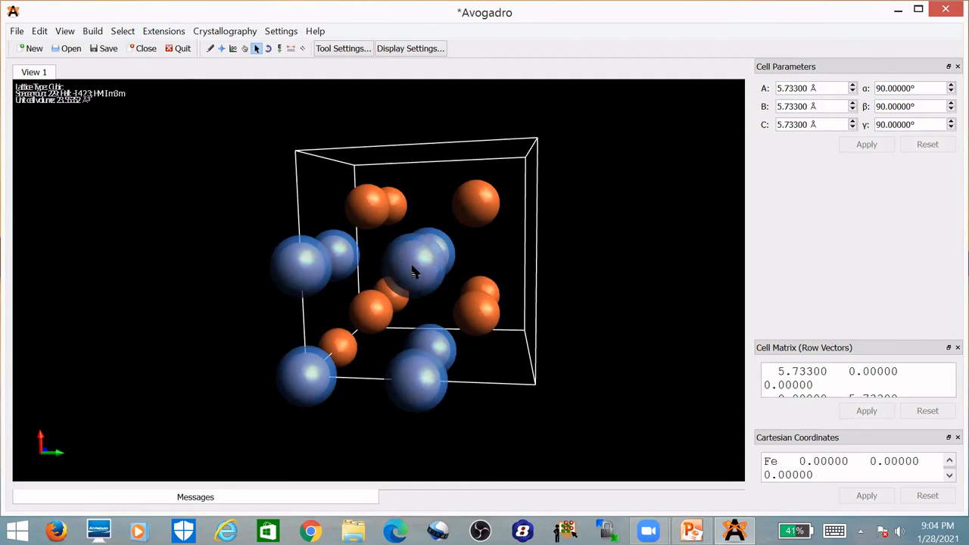
{"action": "left_click", "coordinate": [377, 317]}
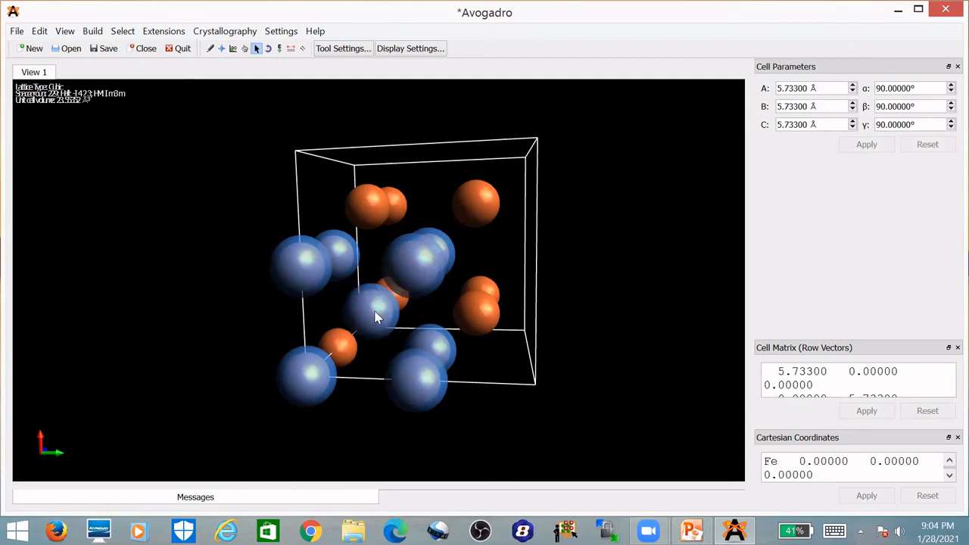
Step: Inspect the highlighted unit cell from another angle, and clear the atom selection
{"action": "left_click", "coordinate": [221, 48]}
{"action": "right_click_drag", "start_coordinate": [624, 313], "coordinate": [656, 298]}
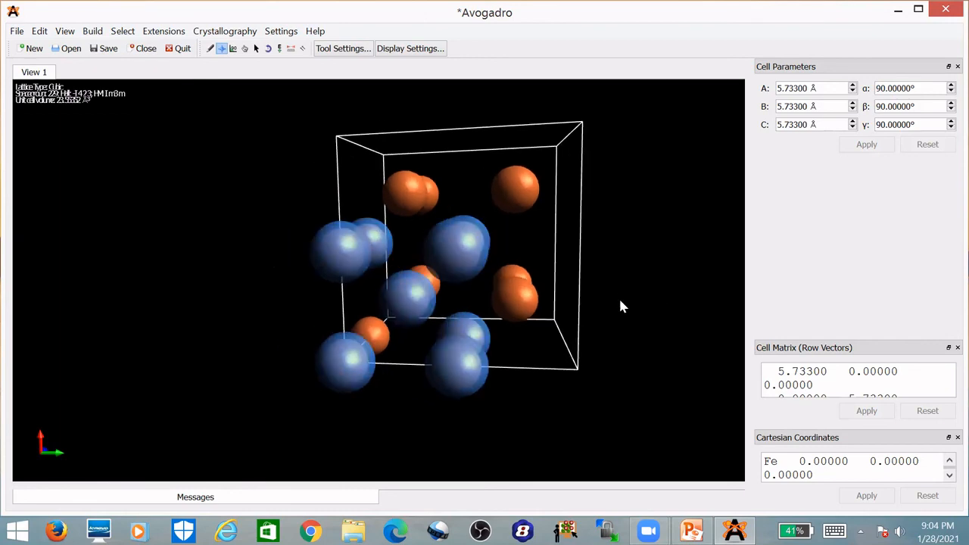
{"action": "left_click_drag", "start_coordinate": [619, 301], "coordinate": [634, 283]}
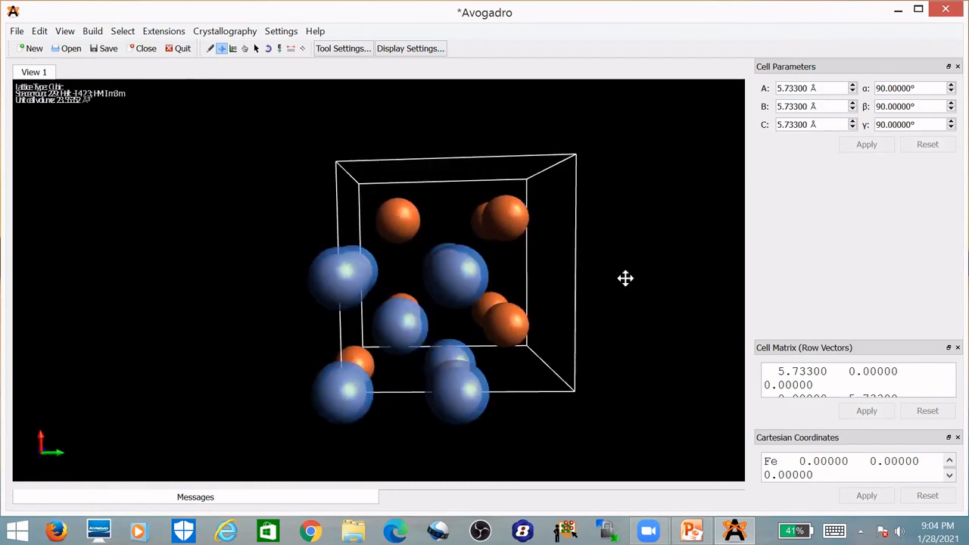
{"action": "left_click", "coordinate": [257, 48]}
{"action": "left_click", "coordinate": [627, 220]}
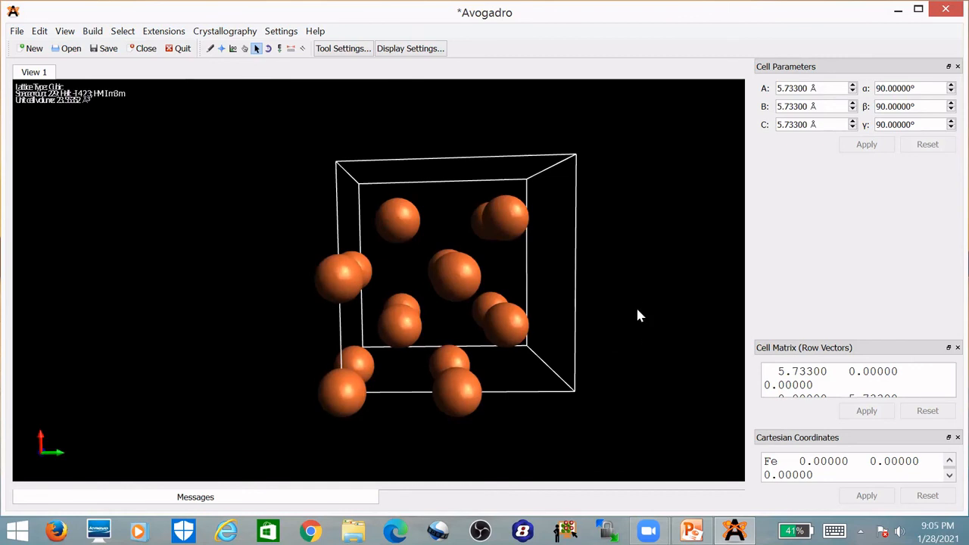
Step: Select the atoms of the unit cell in the middle of the iron supercell, covering its corners and the atom at its centre
{"action": "right_click_drag", "start_coordinate": [637, 312], "coordinate": [629, 312]}
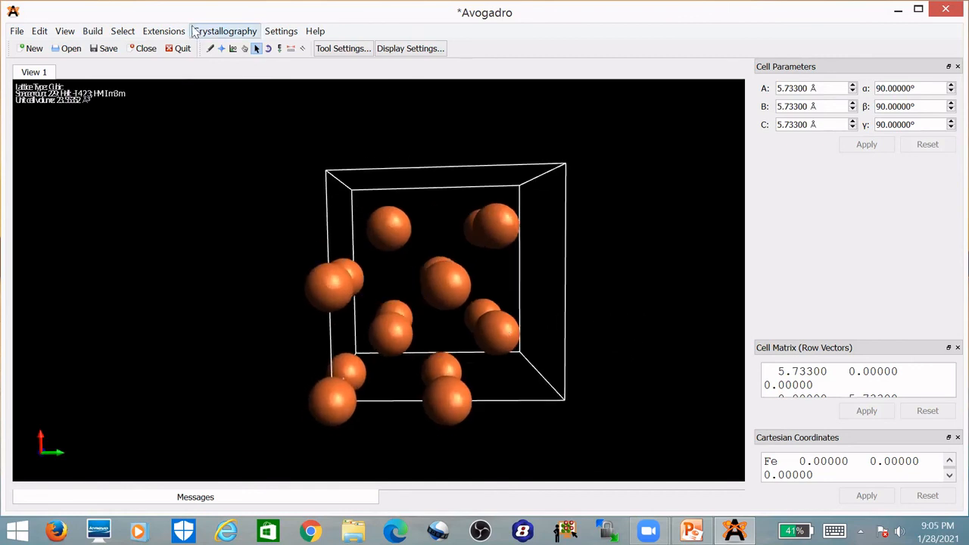
{"action": "left_click", "coordinate": [220, 48]}
{"action": "left_click_drag", "start_coordinate": [455, 303], "coordinate": [432, 332]}
{"action": "left_click_drag", "start_coordinate": [499, 352], "coordinate": [496, 352]}
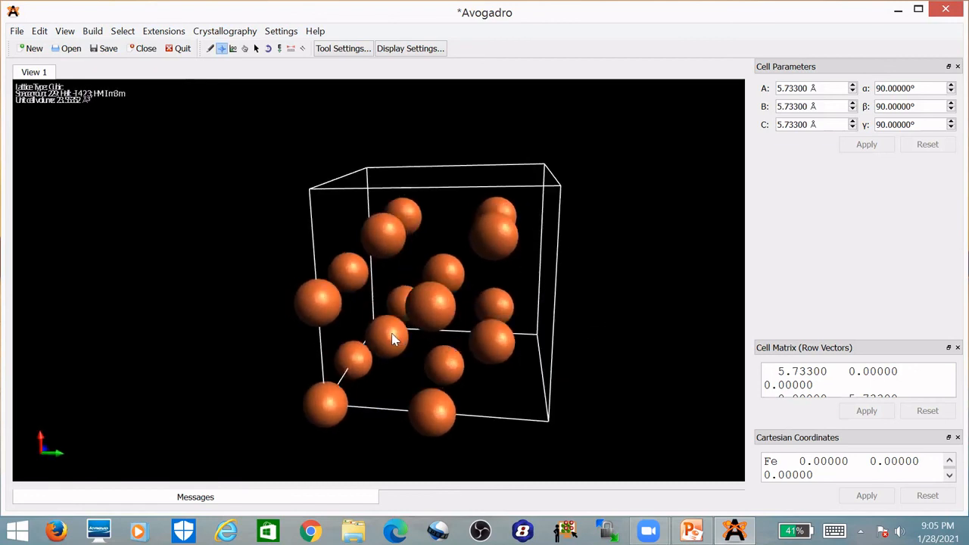
{"action": "left_click", "coordinate": [257, 49]}
{"action": "left_click", "coordinate": [396, 242]}
{"action": "left_click", "coordinate": [421, 215]}
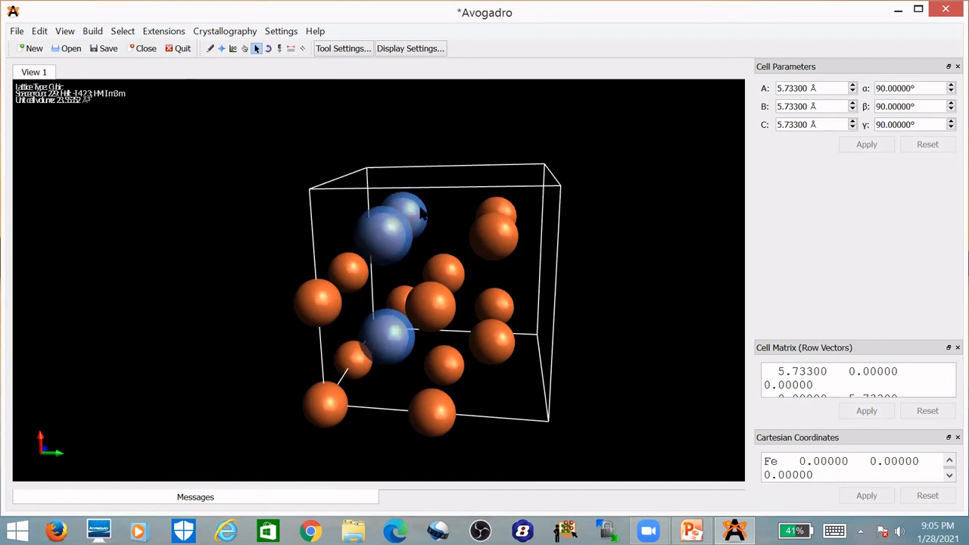
{"action": "left_click", "coordinate": [496, 206]}
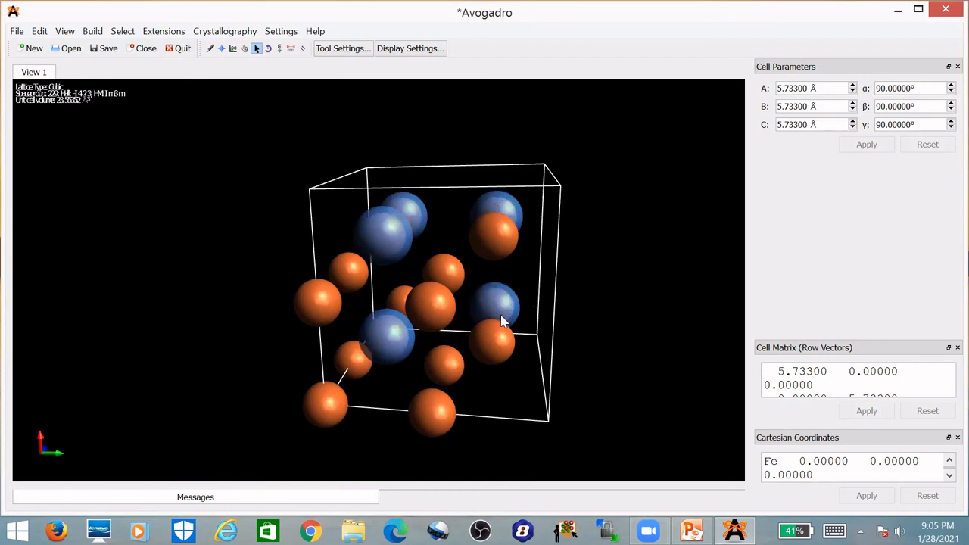
{"action": "left_click", "coordinate": [500, 341]}
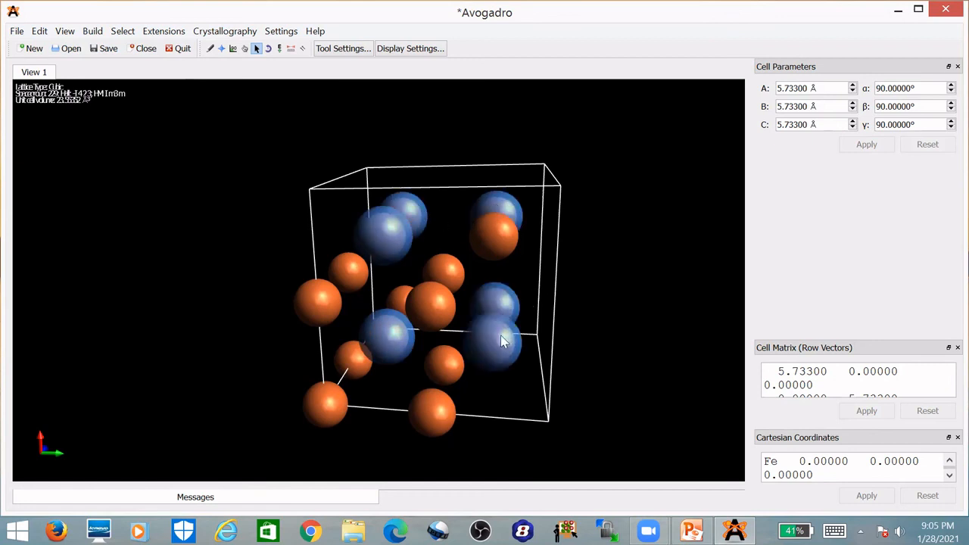
{"action": "left_click", "coordinate": [497, 239]}
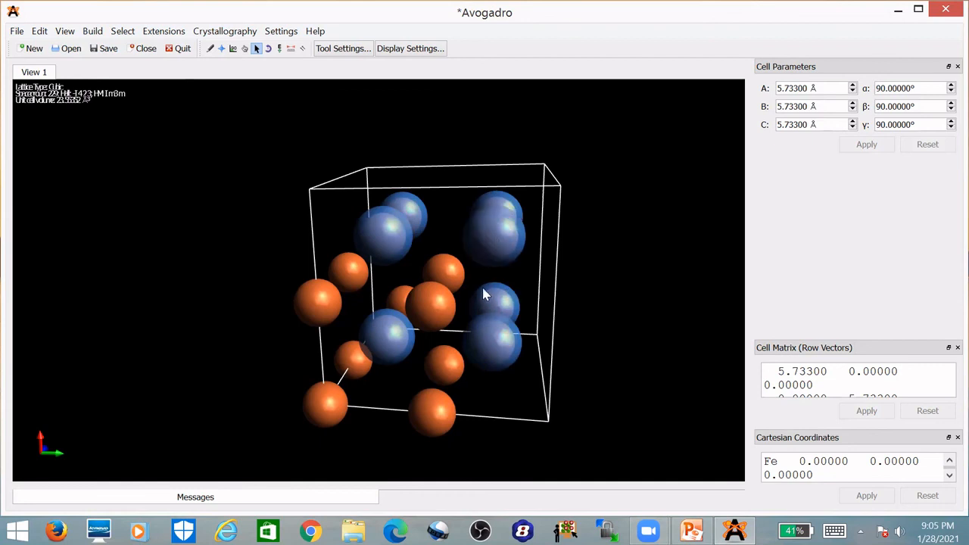
{"action": "left_click", "coordinate": [453, 274]}
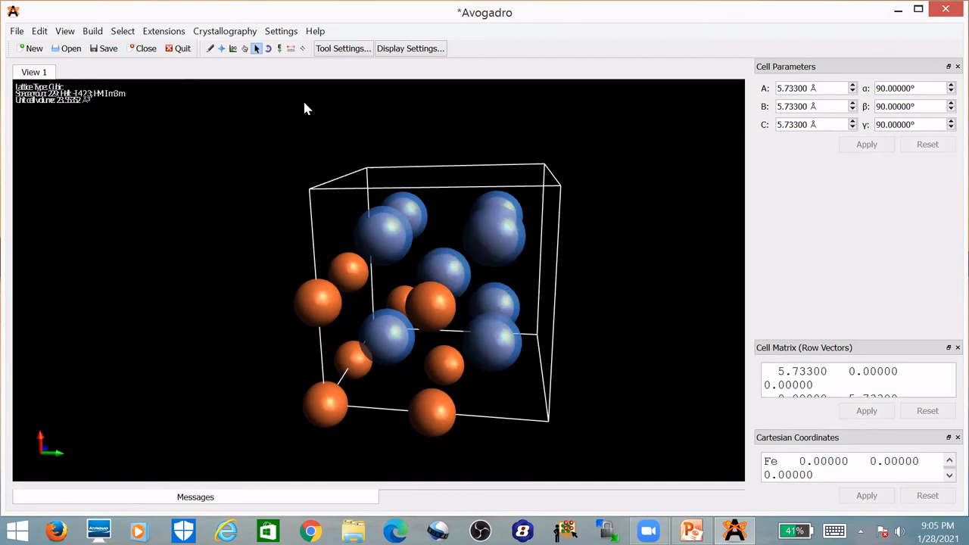
Step: Generate a further supercell with 2 repeats along each of A, B and C, and close the supercell options
{"action": "left_click", "coordinate": [219, 47]}
{"action": "mouse_move", "coordinate": [637, 304]}
{"action": "left_mouse_down"}
{"action": "mouse_move", "coordinate": [591, 292]}
{"action": "mouse_move", "coordinate": [502, 294]}
{"action": "mouse_move", "coordinate": [647, 298]}
{"action": "left_mouse_up"}
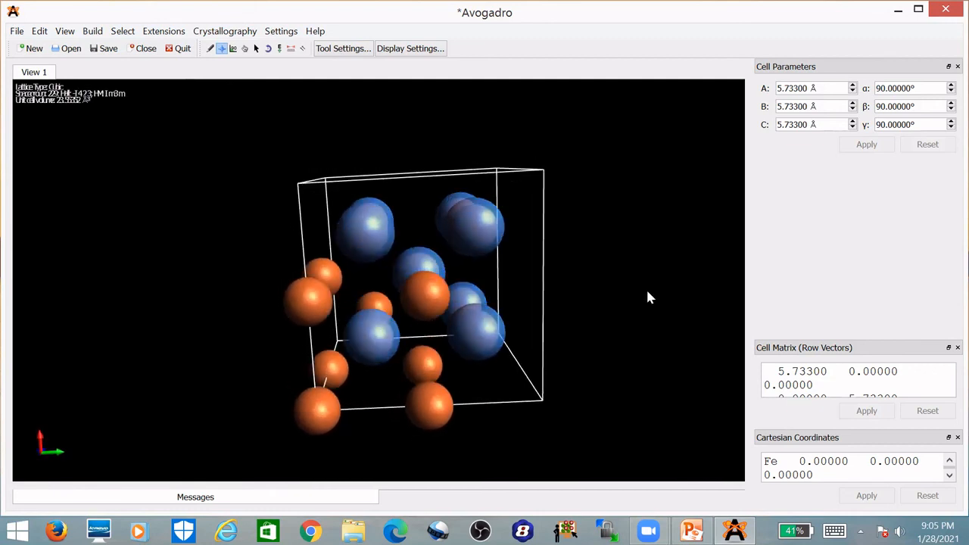
{"action": "left_click", "coordinate": [89, 35]}
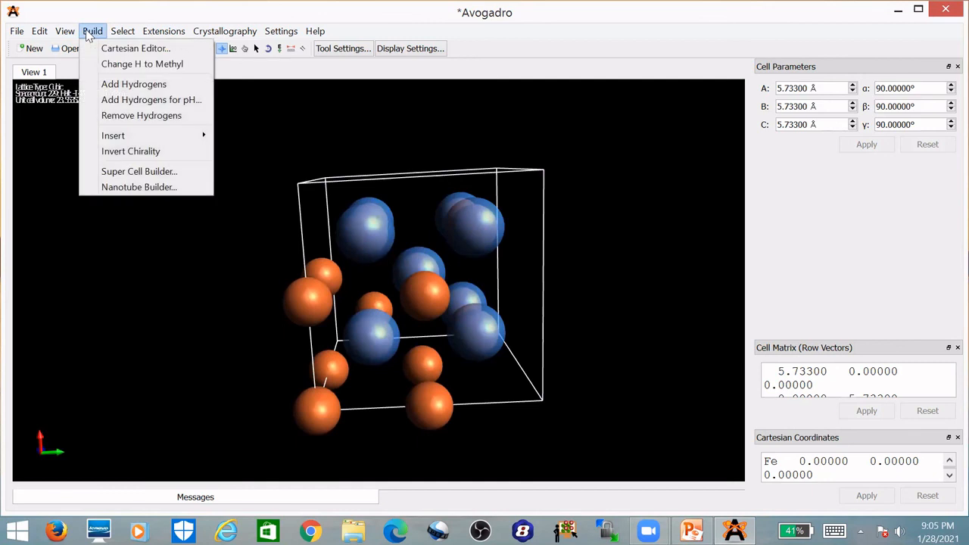
{"action": "left_click", "coordinate": [114, 171]}
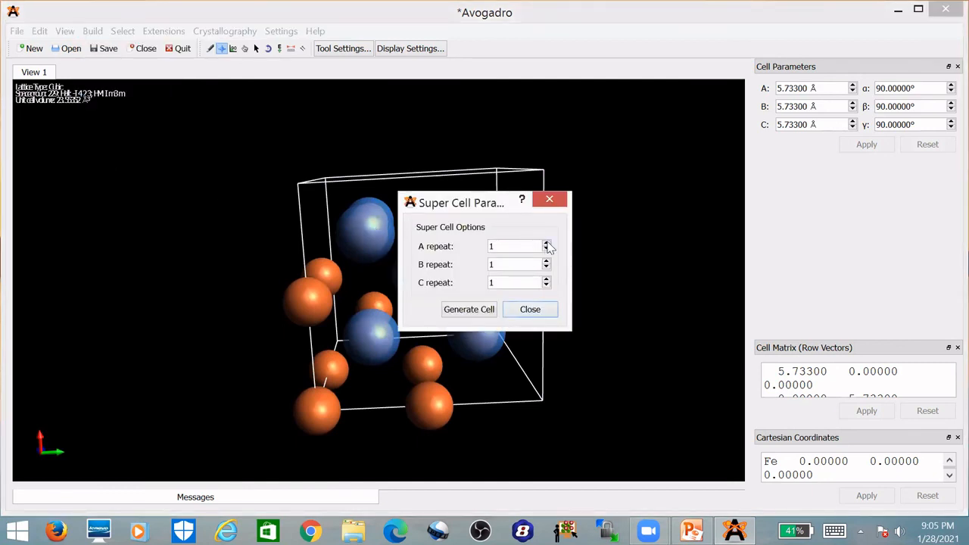
{"action": "left_click", "coordinate": [546, 243]}
{"action": "left_click", "coordinate": [546, 261]}
{"action": "left_click", "coordinate": [546, 278]}
{"action": "left_click", "coordinate": [470, 311]}
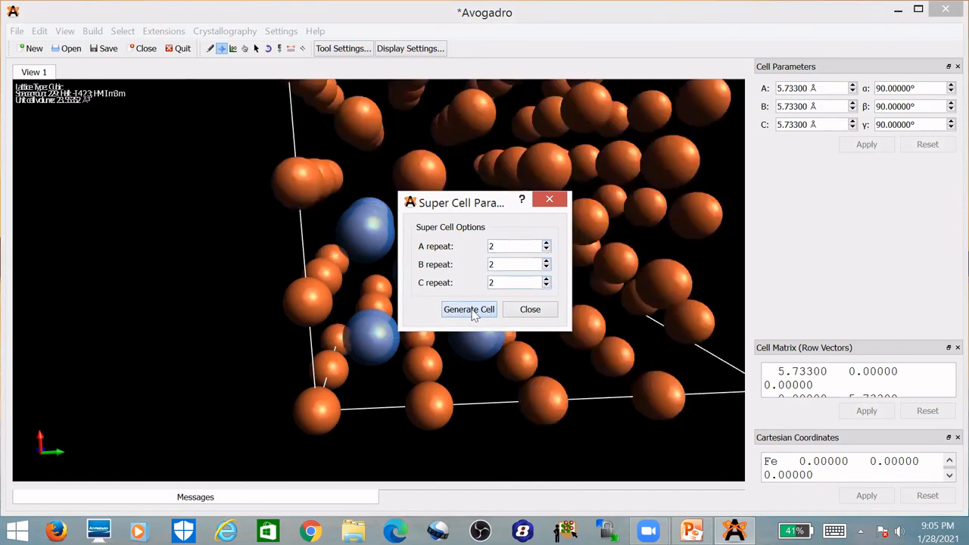
{"action": "left_click", "coordinate": [530, 311]}
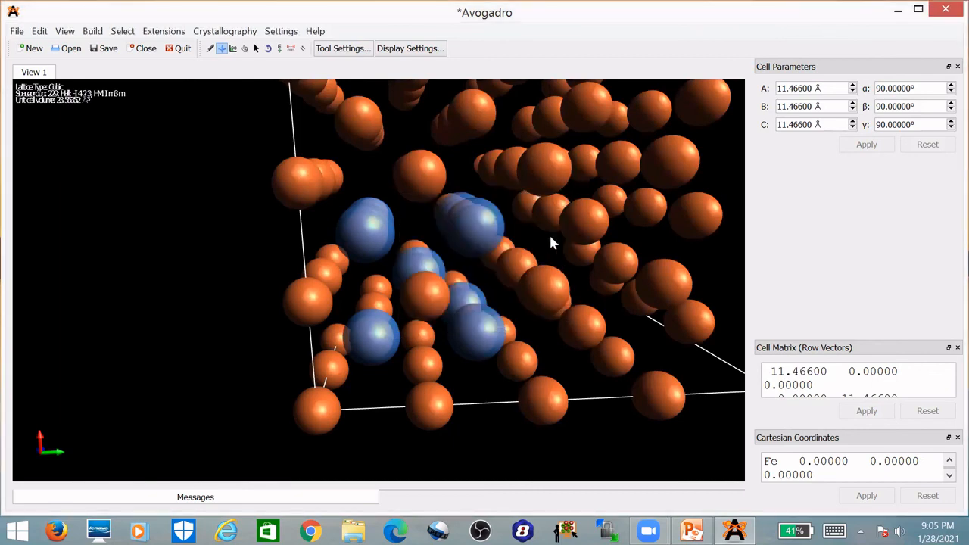
{"action": "scroll", "coordinate": [560, 227], "scroll_direction": "down", "scroll_amount": 5}
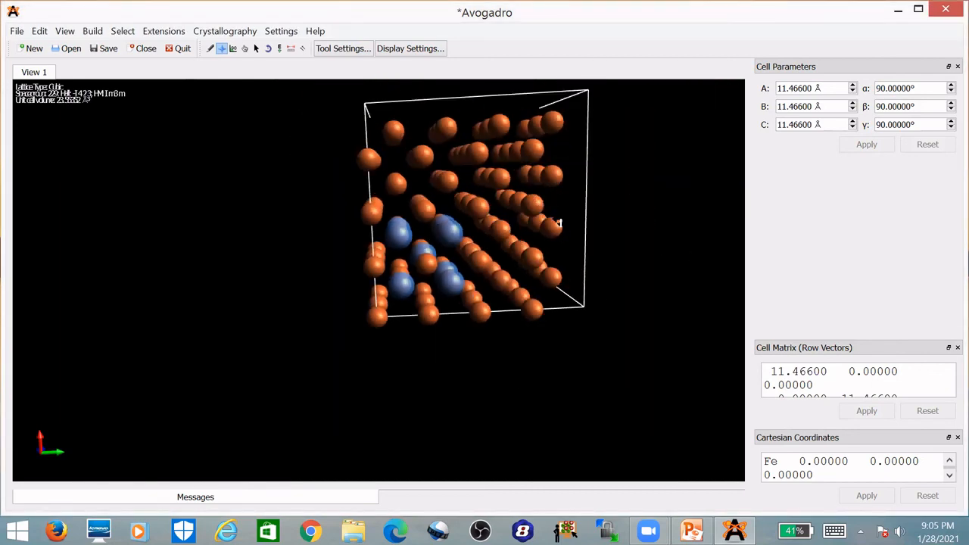
{"action": "left_click_drag", "start_coordinate": [558, 224], "coordinate": [543, 236]}
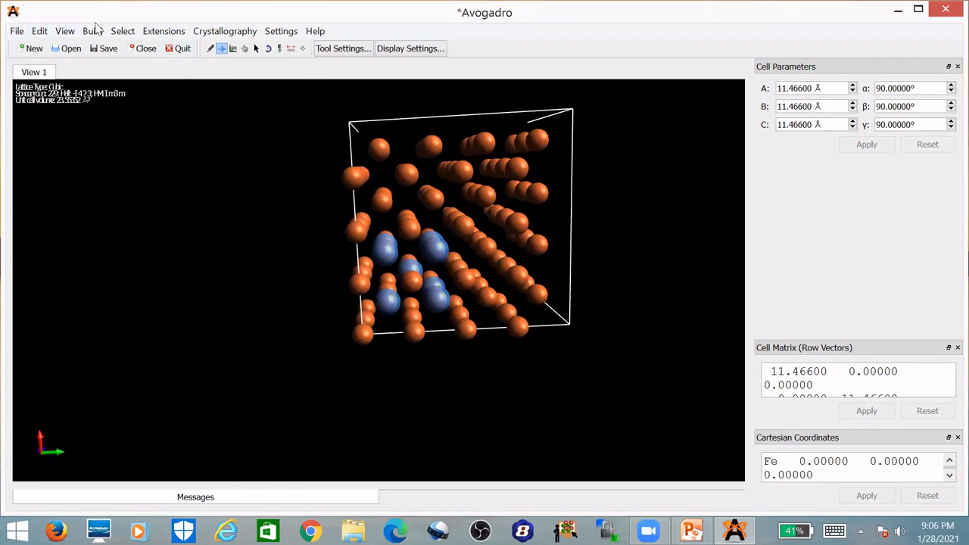
Step: Show the crystal view options and view the iron supercell along Miller indices h 1, k 0, l 0
{"action": "left_click", "coordinate": [65, 31]}
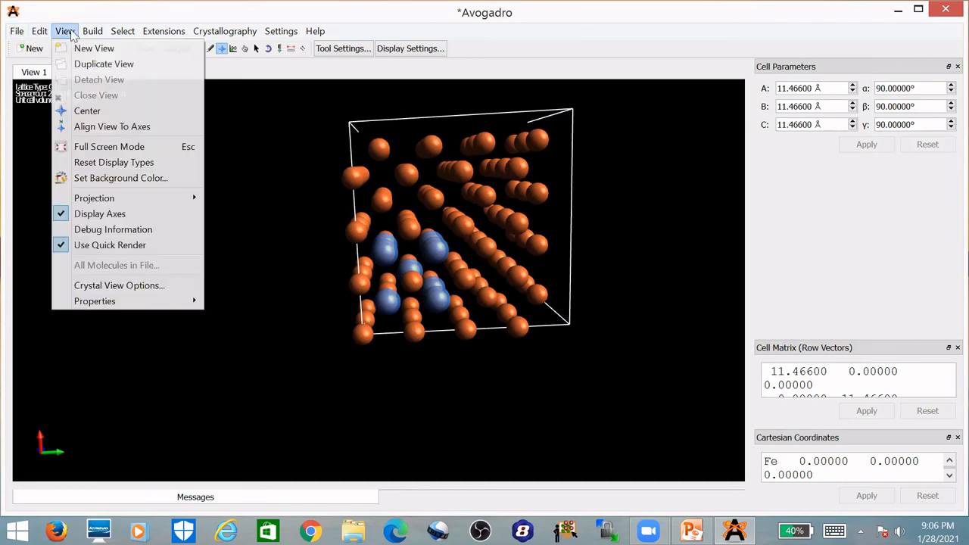
{"action": "left_click", "coordinate": [90, 286]}
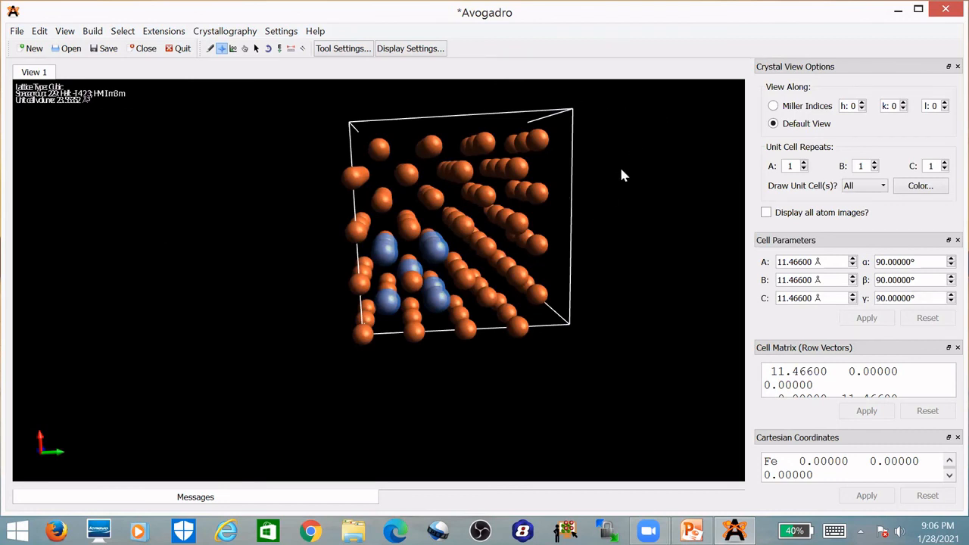
{"action": "left_click", "coordinate": [774, 107]}
{"action": "left_click", "coordinate": [862, 103]}
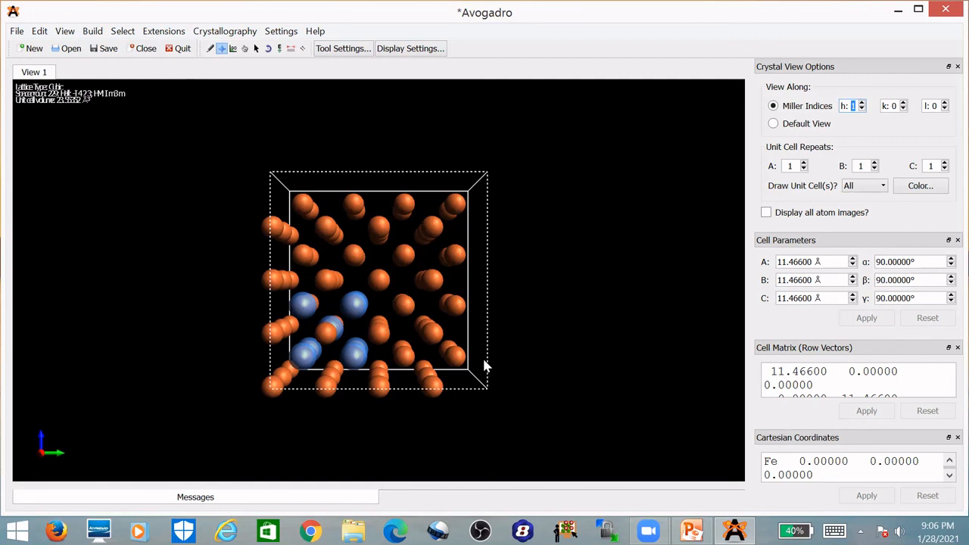
Step: View the iron supercell along Miller indices 1 1 0 and 1 1 1 in turn by raising k and l to 1
{"action": "left_click", "coordinate": [903, 103]}
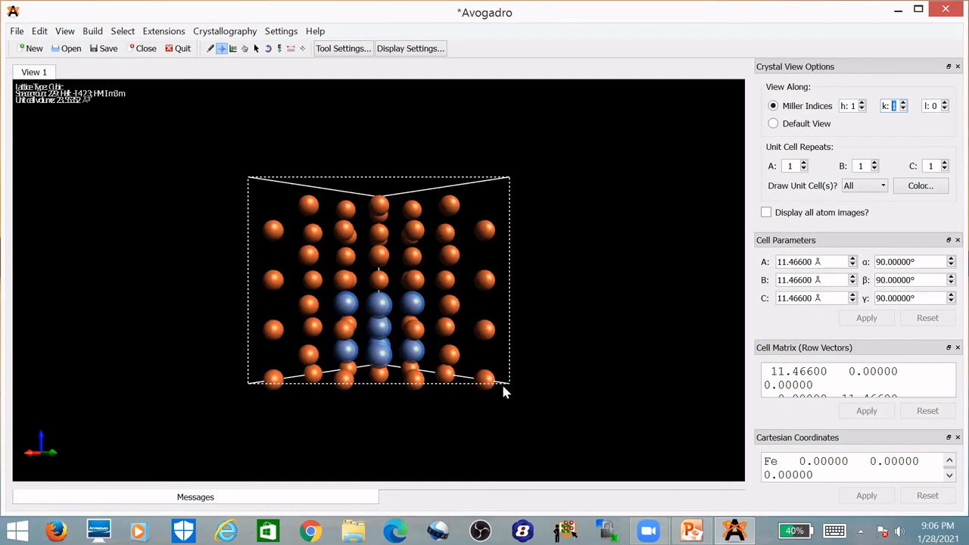
{"action": "left_click", "coordinate": [945, 103]}
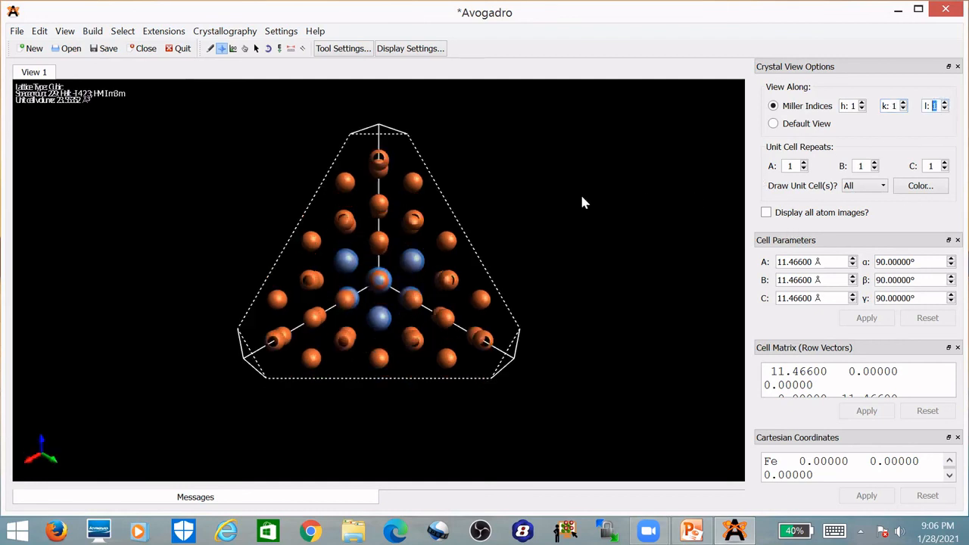
{"action": "scroll", "coordinate": [492, 194], "scroll_direction": "down", "scroll_amount": 2}
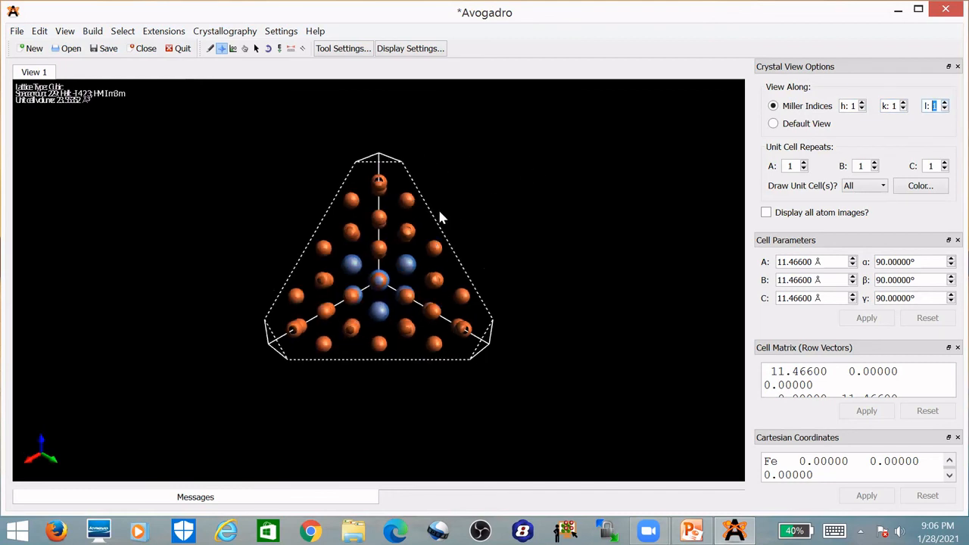